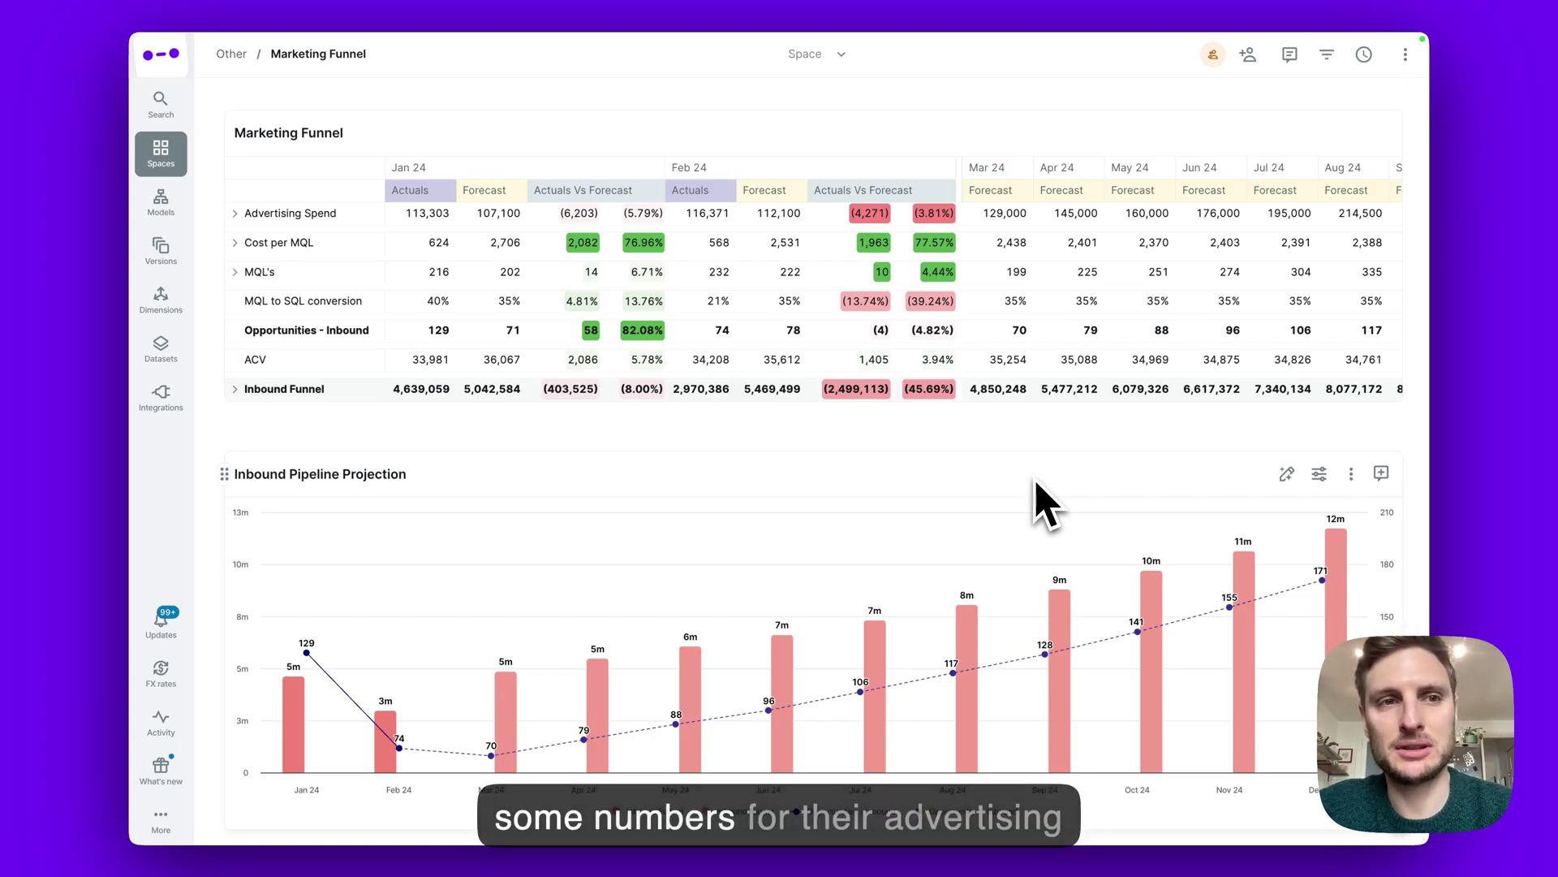
Drill into the May 24 Advertising Spend forecast and select the Jul 24 Netherlands value.
click(1147, 214)
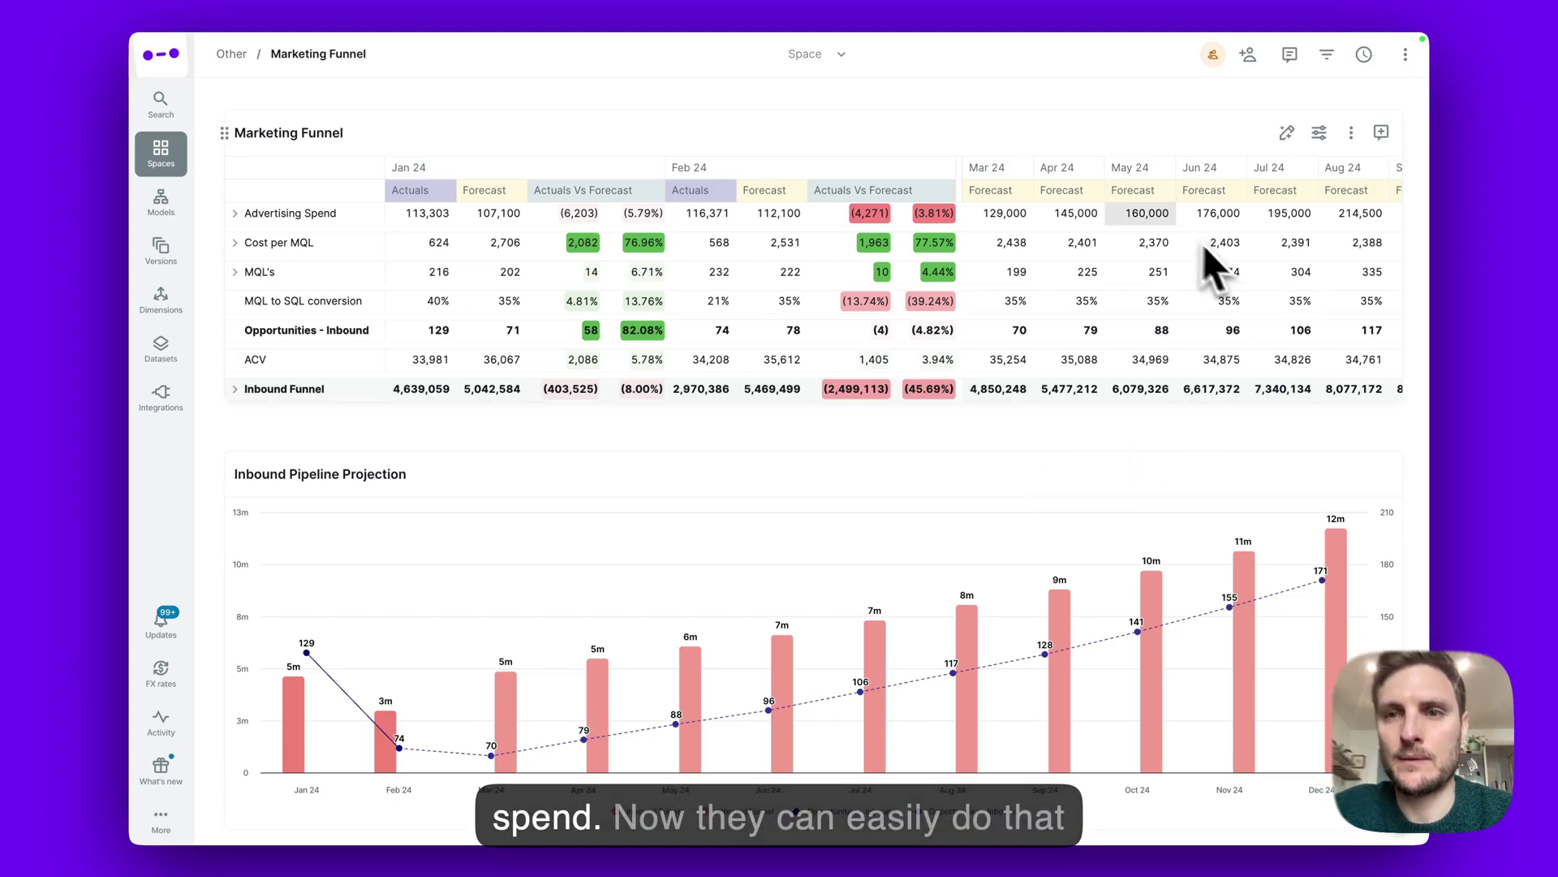
double_click(1154, 223)
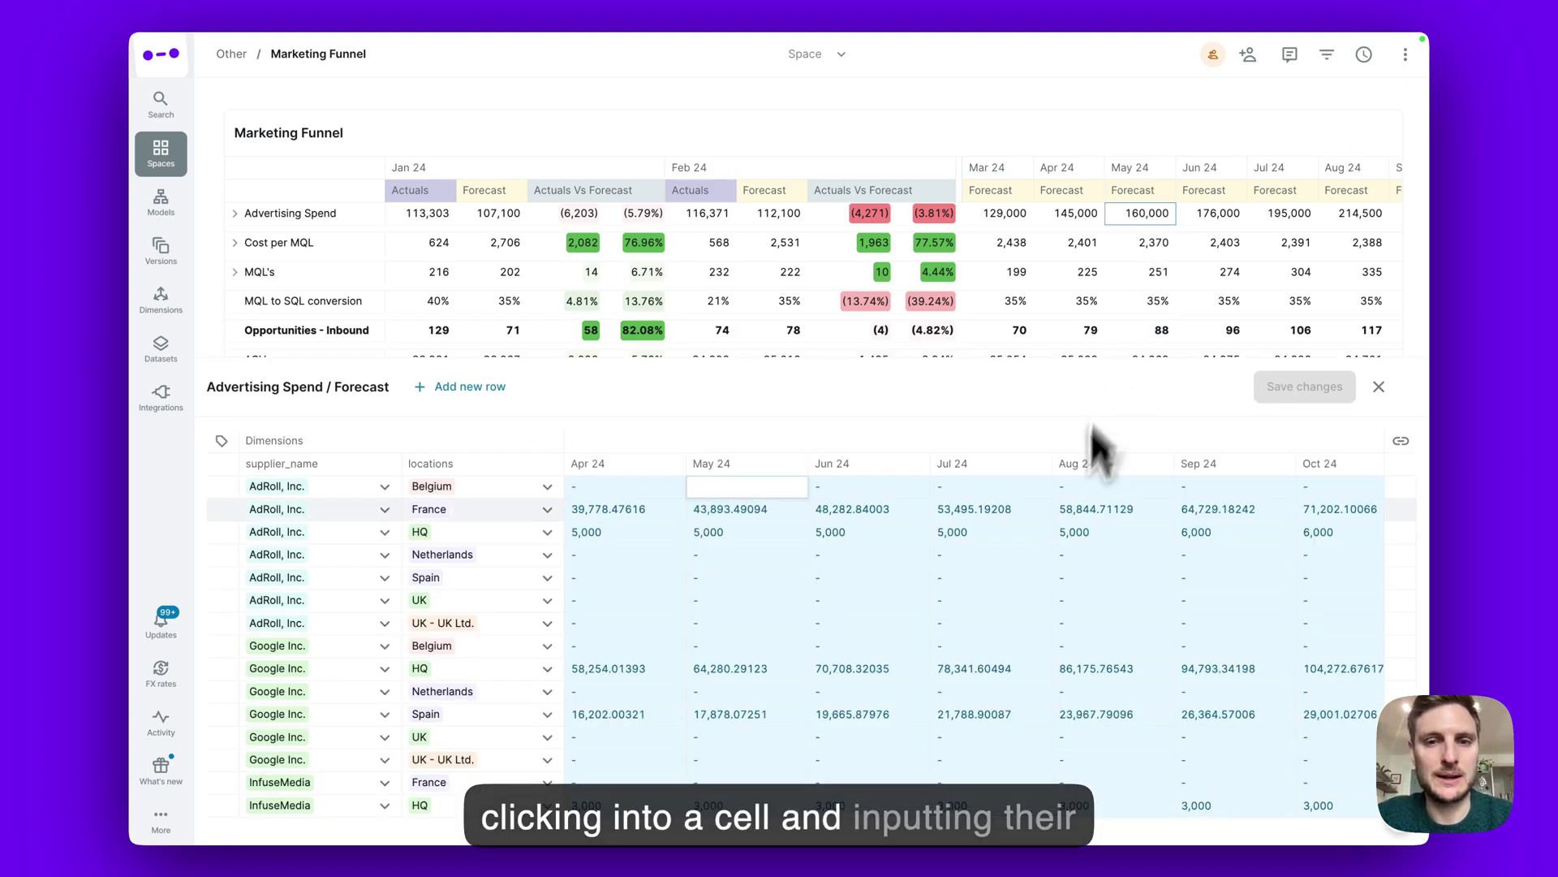
click(1047, 558)
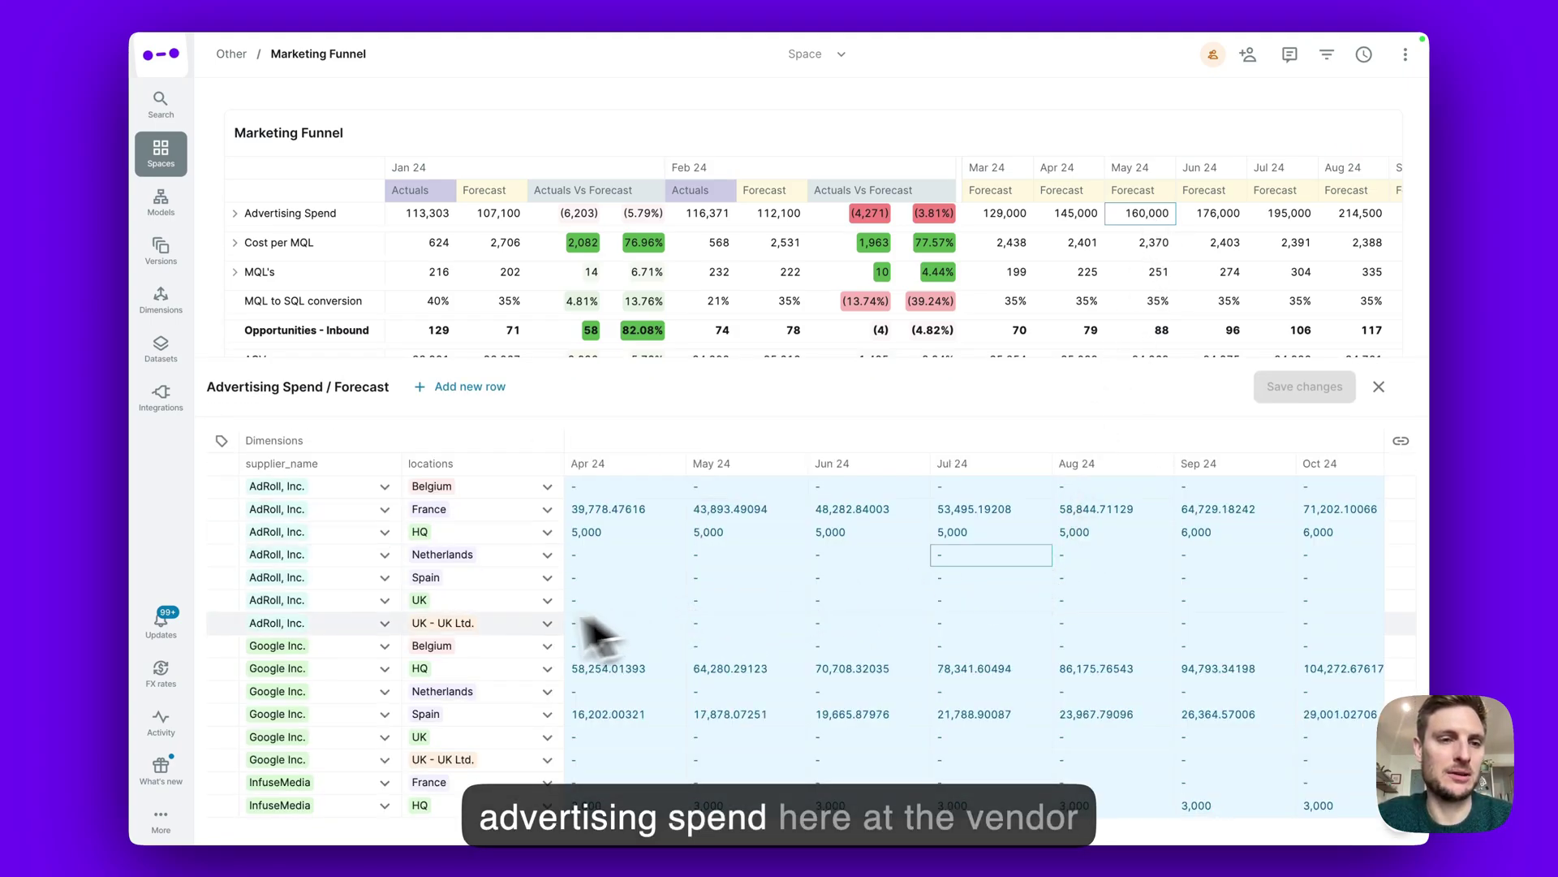
Close the Advertising Spend / Forecast drill-down panel.
click(1379, 387)
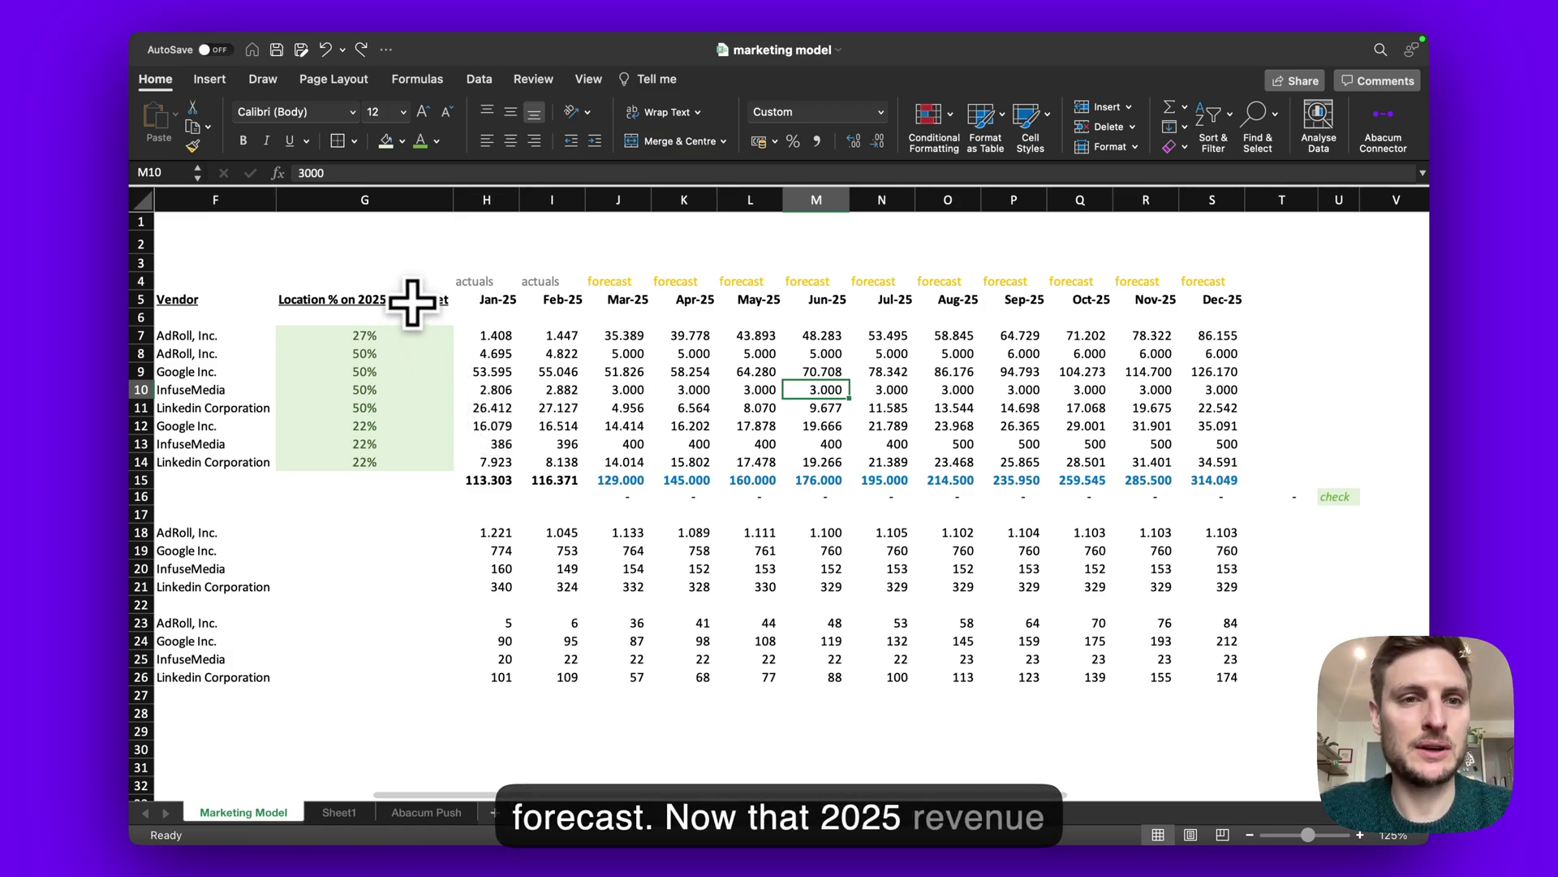
click(421, 304)
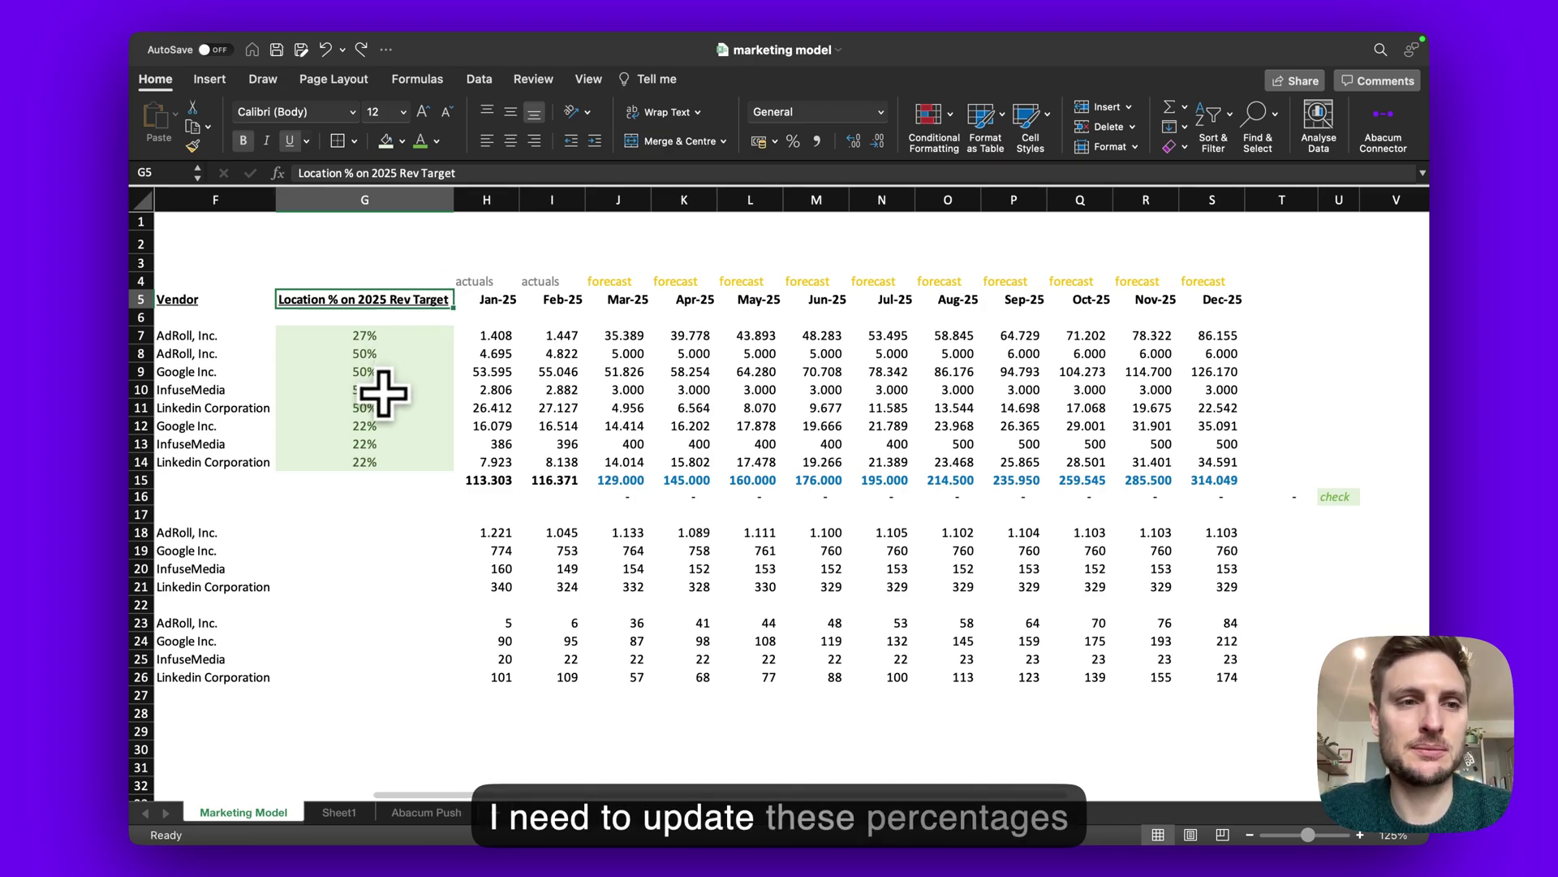
scroll(384, 393, left, 2)
scroll(383, 393, left, 1)
scroll(384, 394, left, 1)
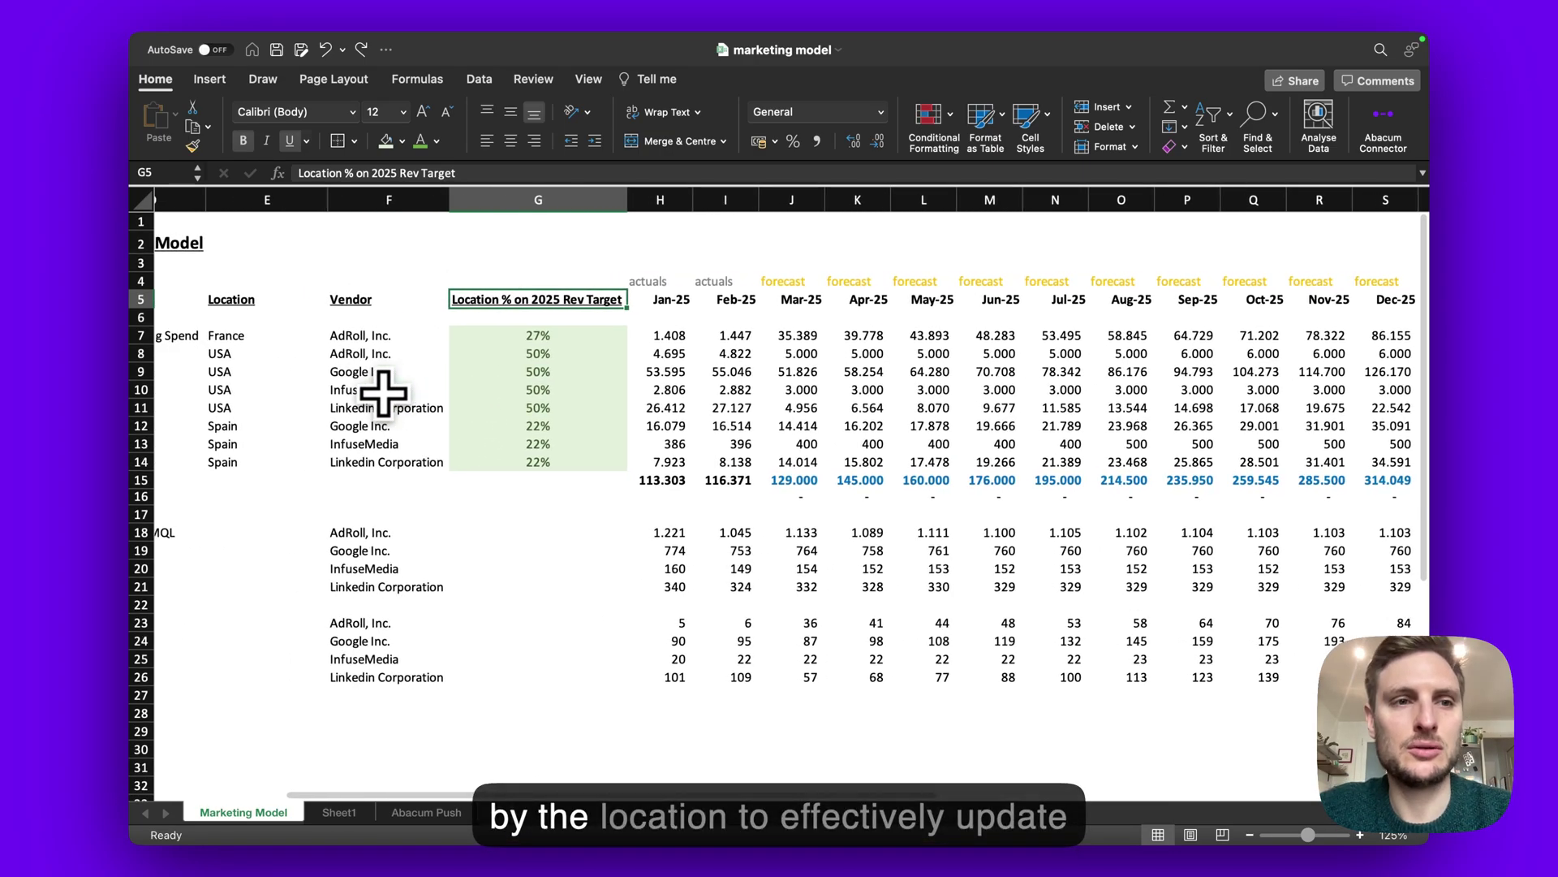
scroll(383, 393, left, 2)
scroll(383, 394, left, 1)
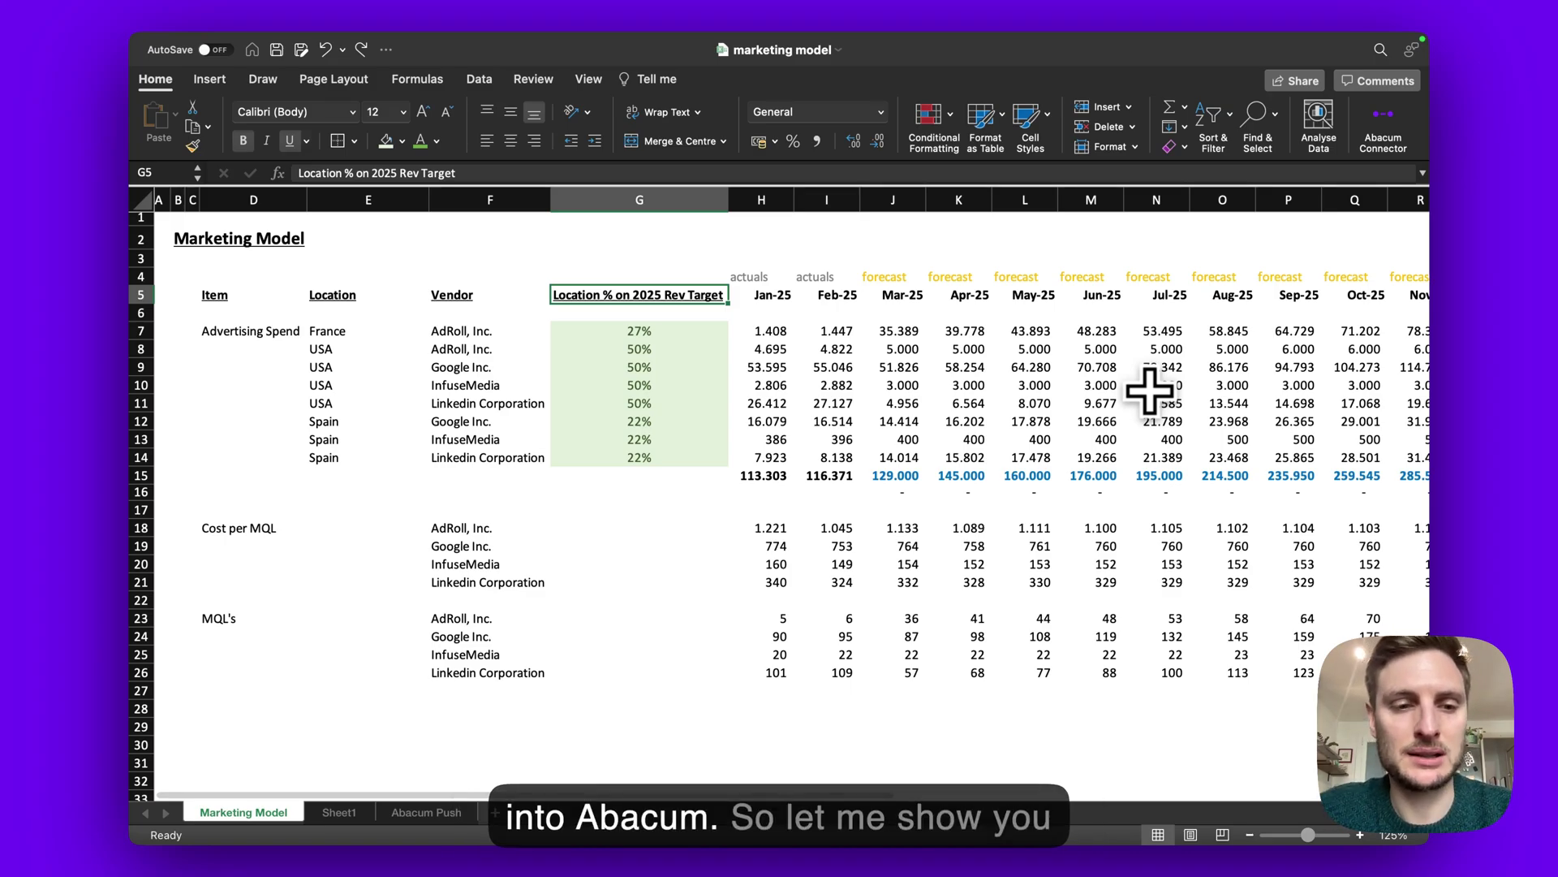
Pull Abacum's revenue forecast into Sheet1, updating location shares to 19%, 56% and 25%.
key(ctrl+Page_Down)
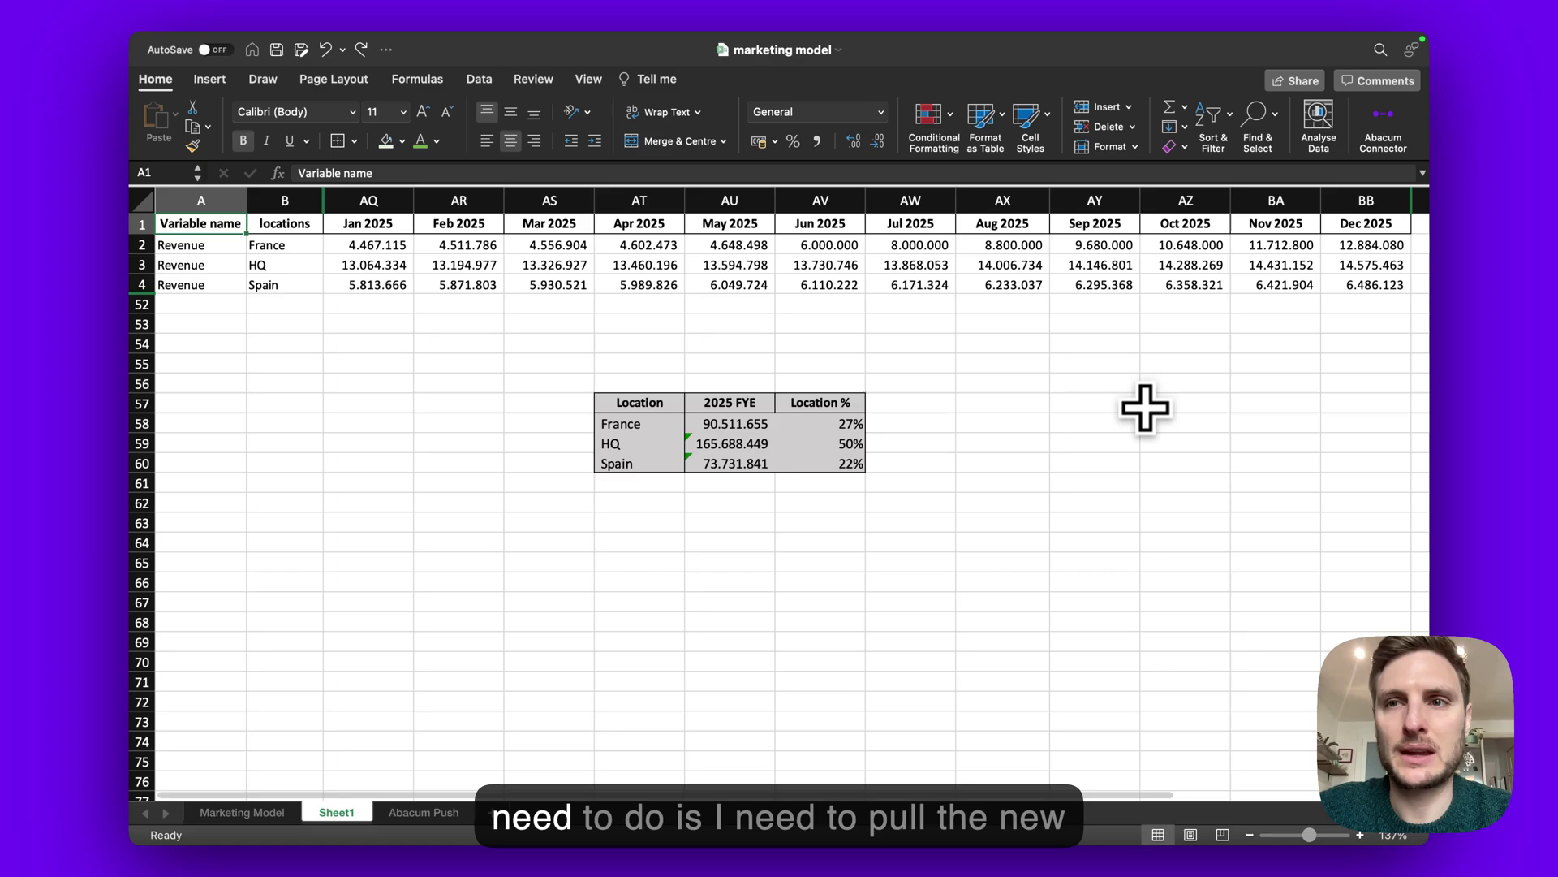
click(1383, 126)
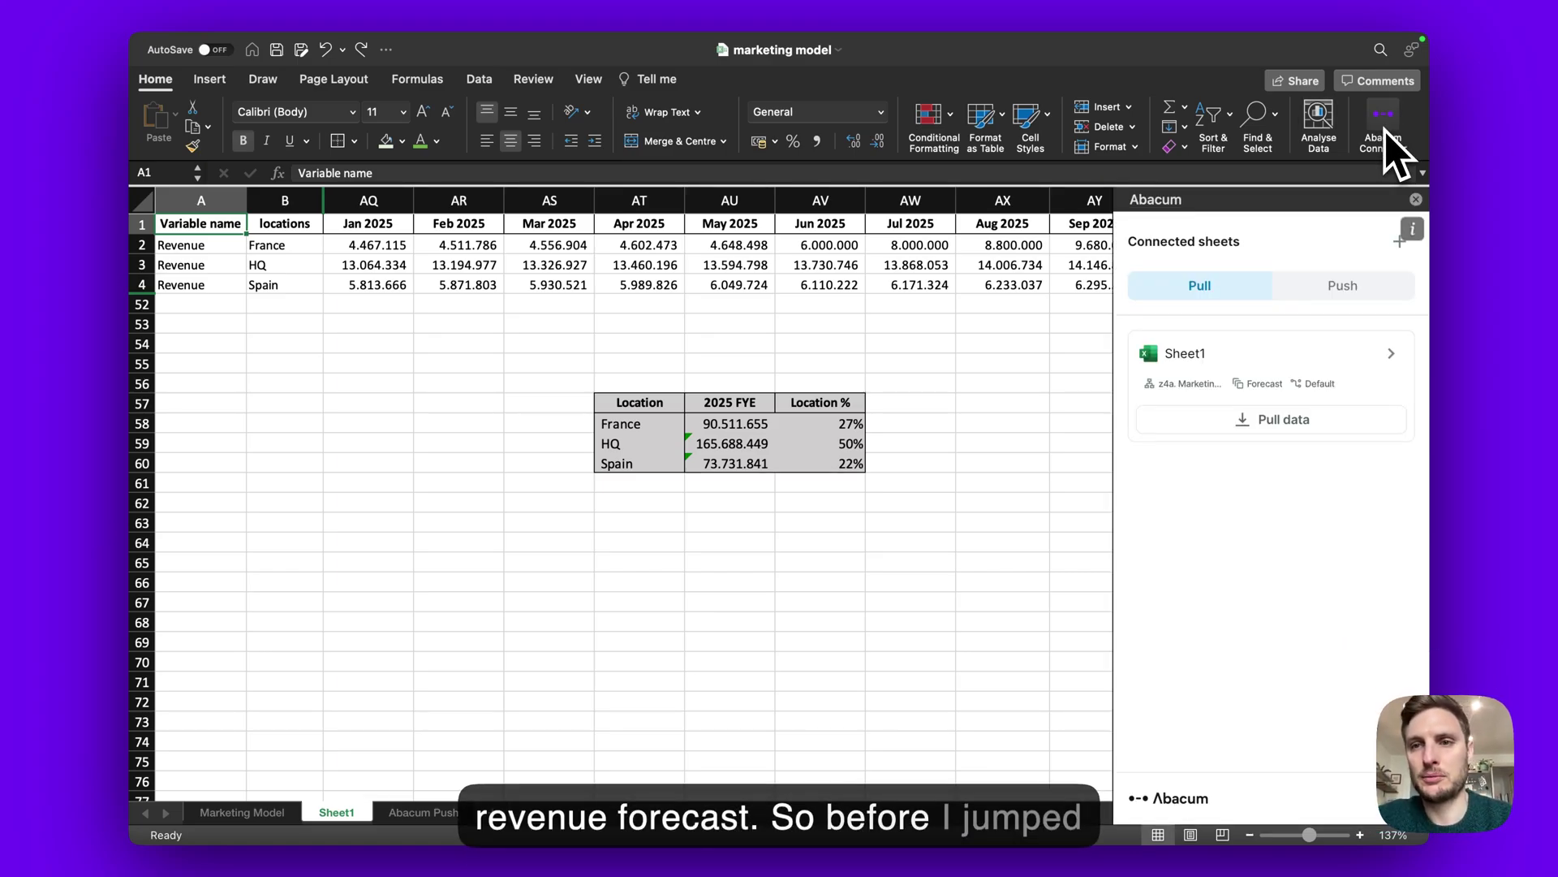
click(1400, 242)
click(1352, 335)
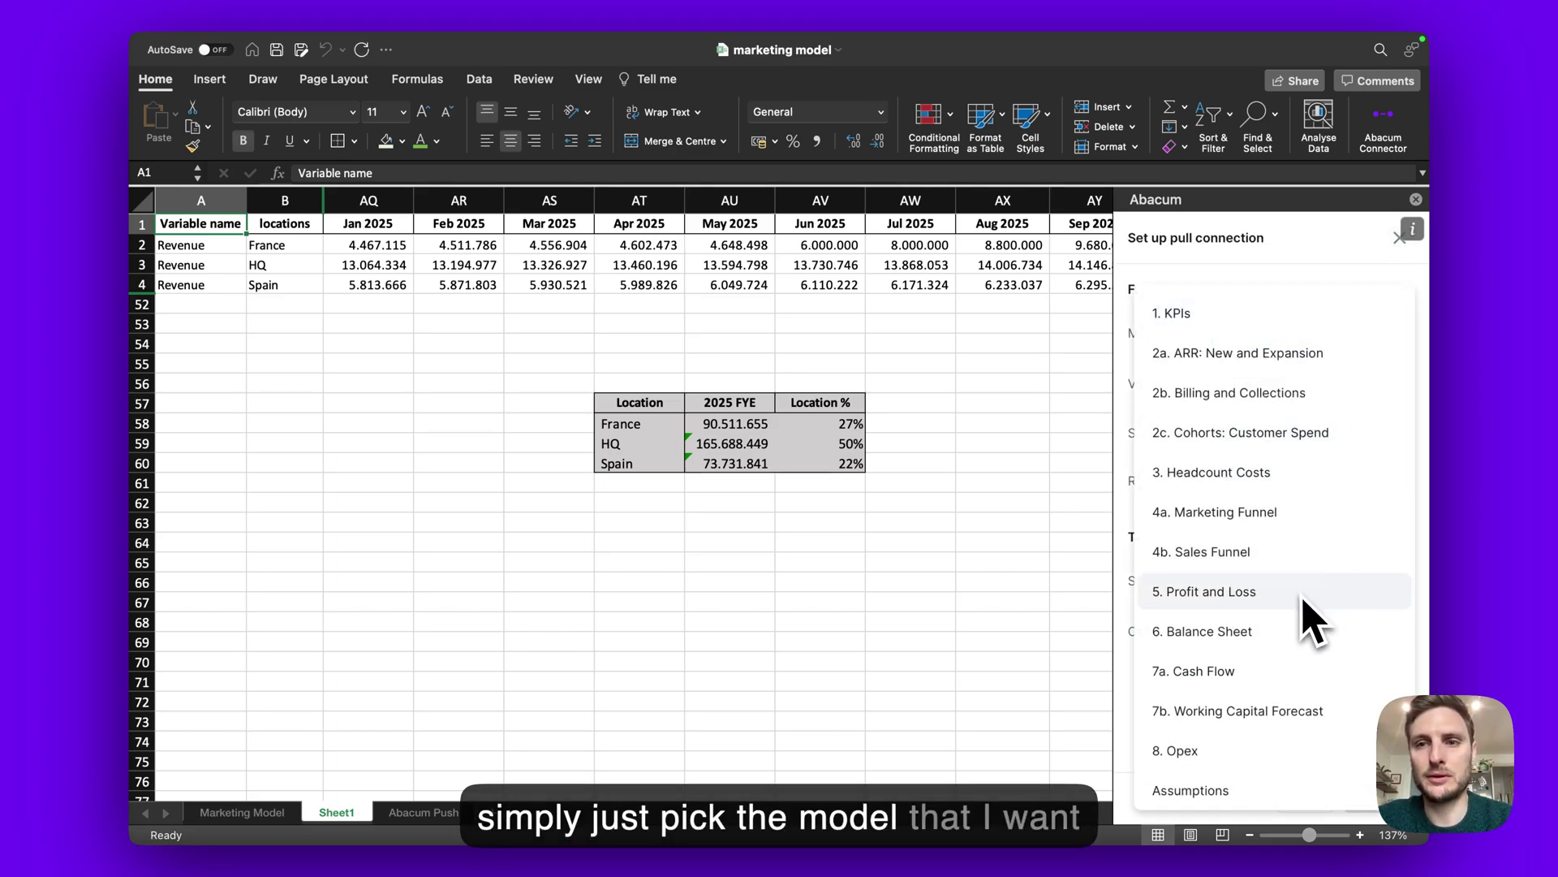
click(1364, 256)
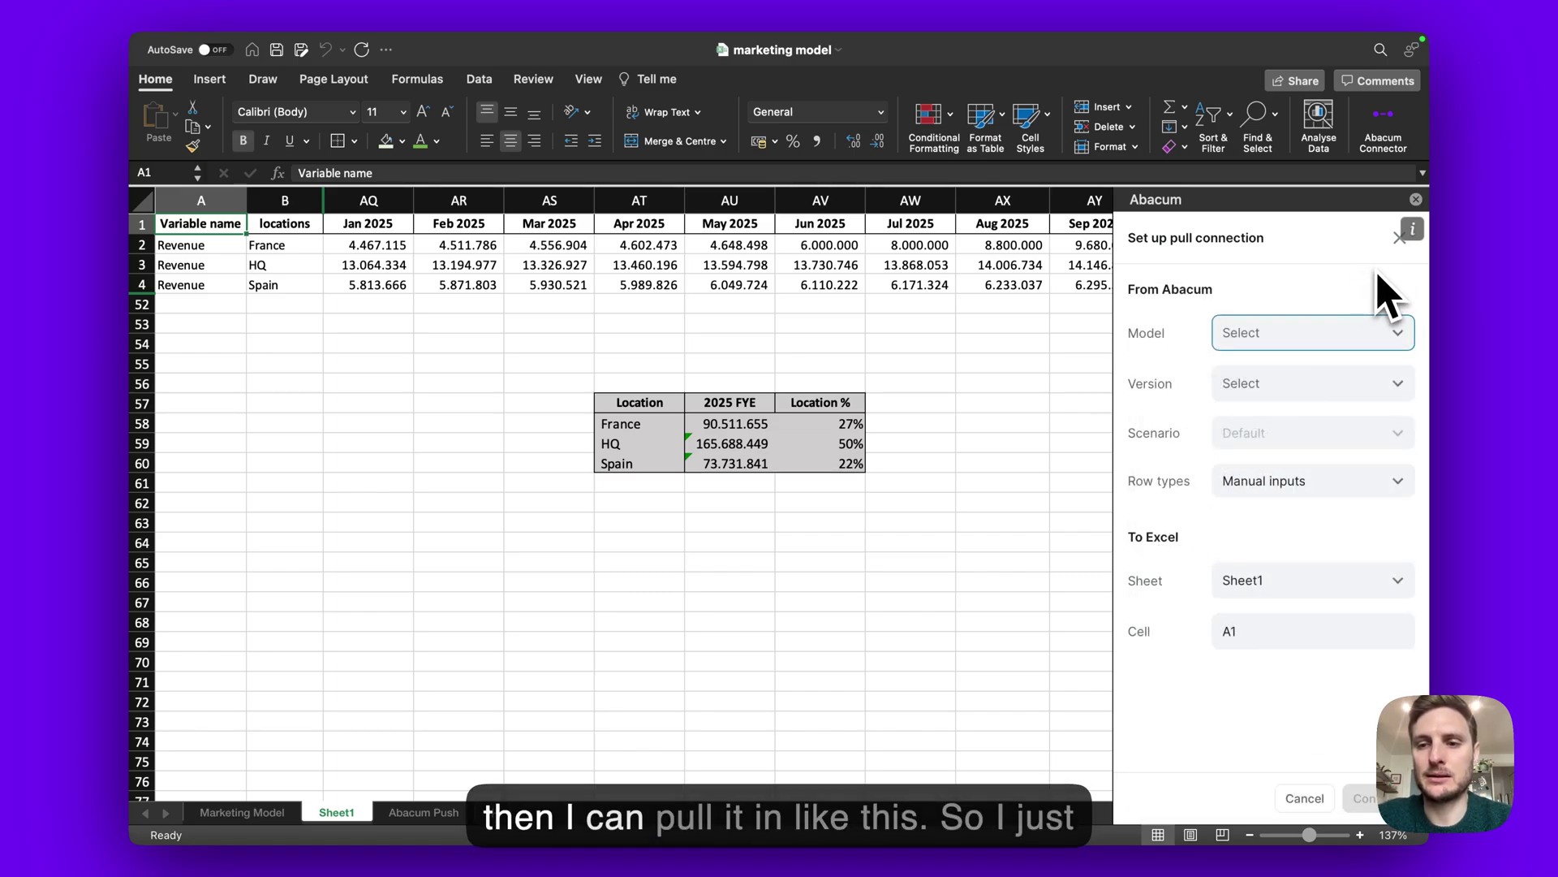
click(1399, 238)
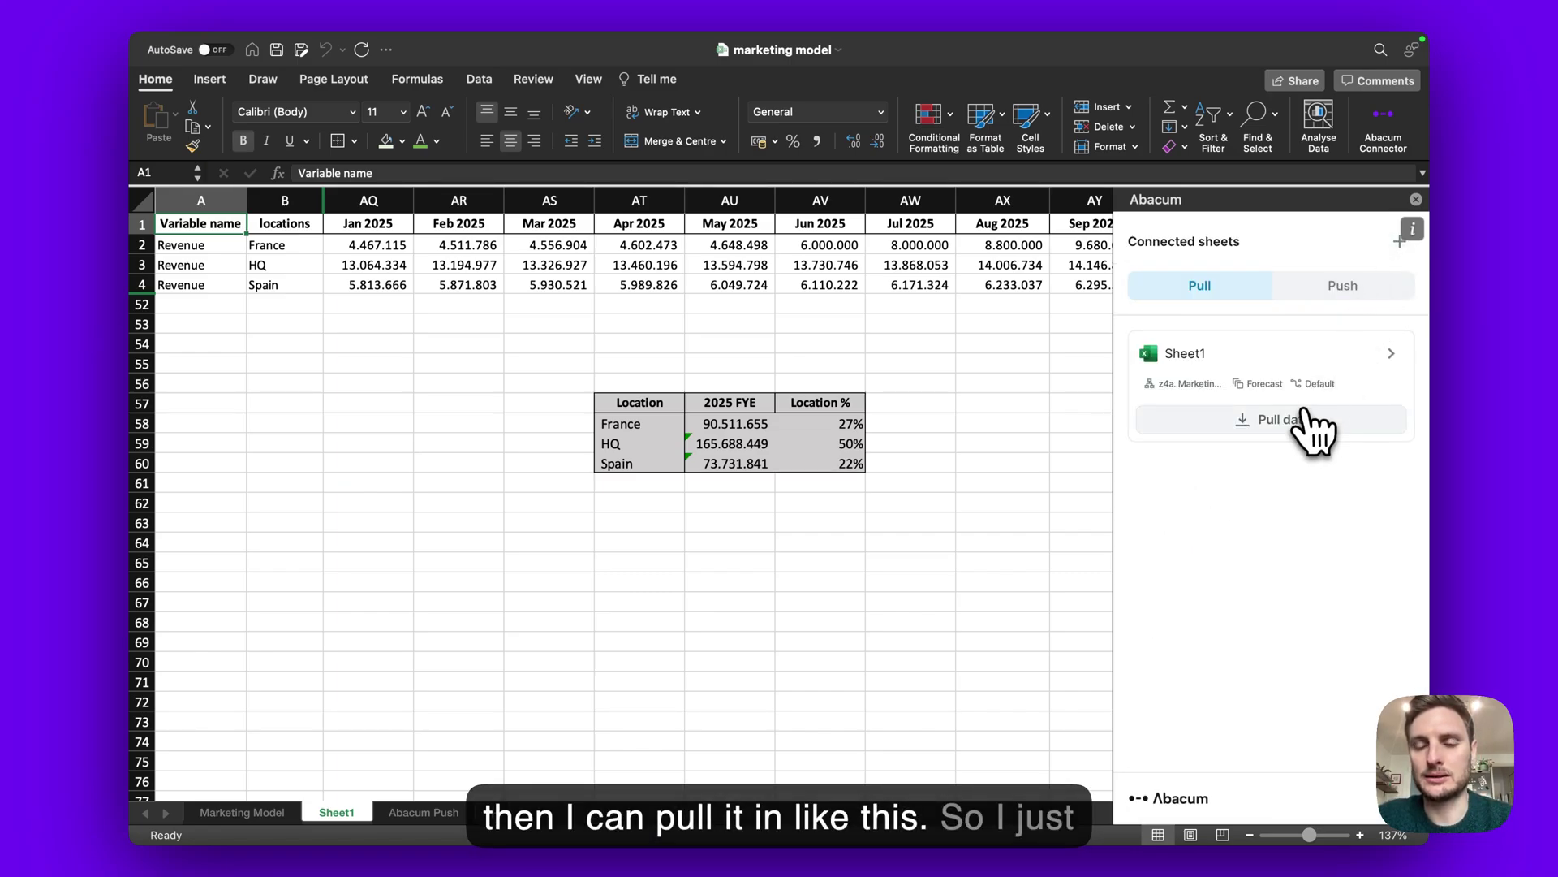
click(1302, 418)
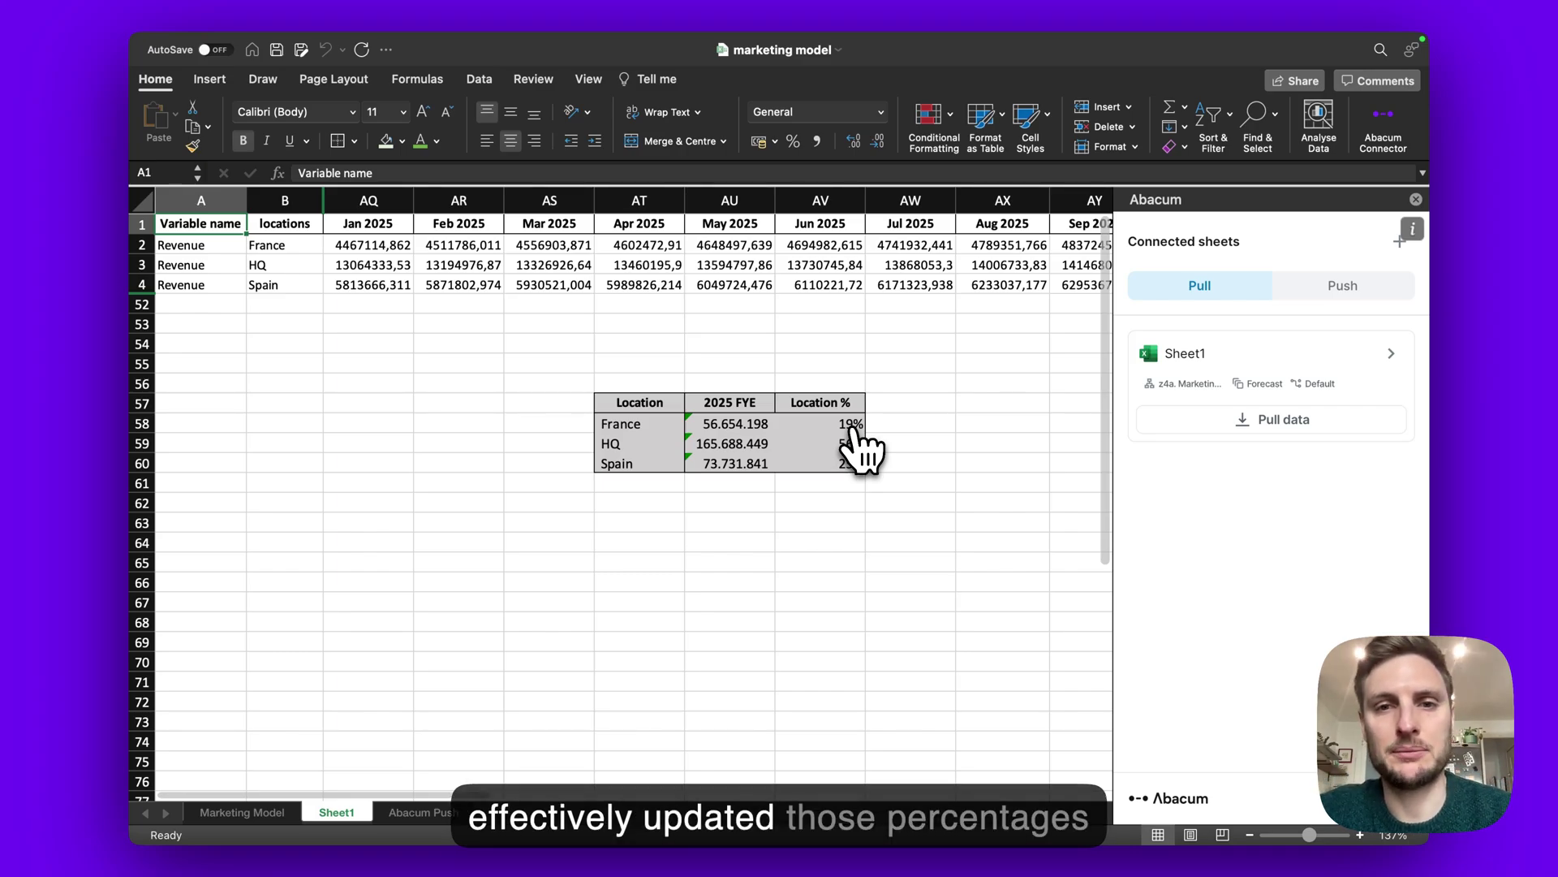
Enter 5000 as InfuseMedia's Jun-25 spend in Marketing Model cell M10, then inspect P11.
click(247, 813)
scroll(595, 602, right, 3)
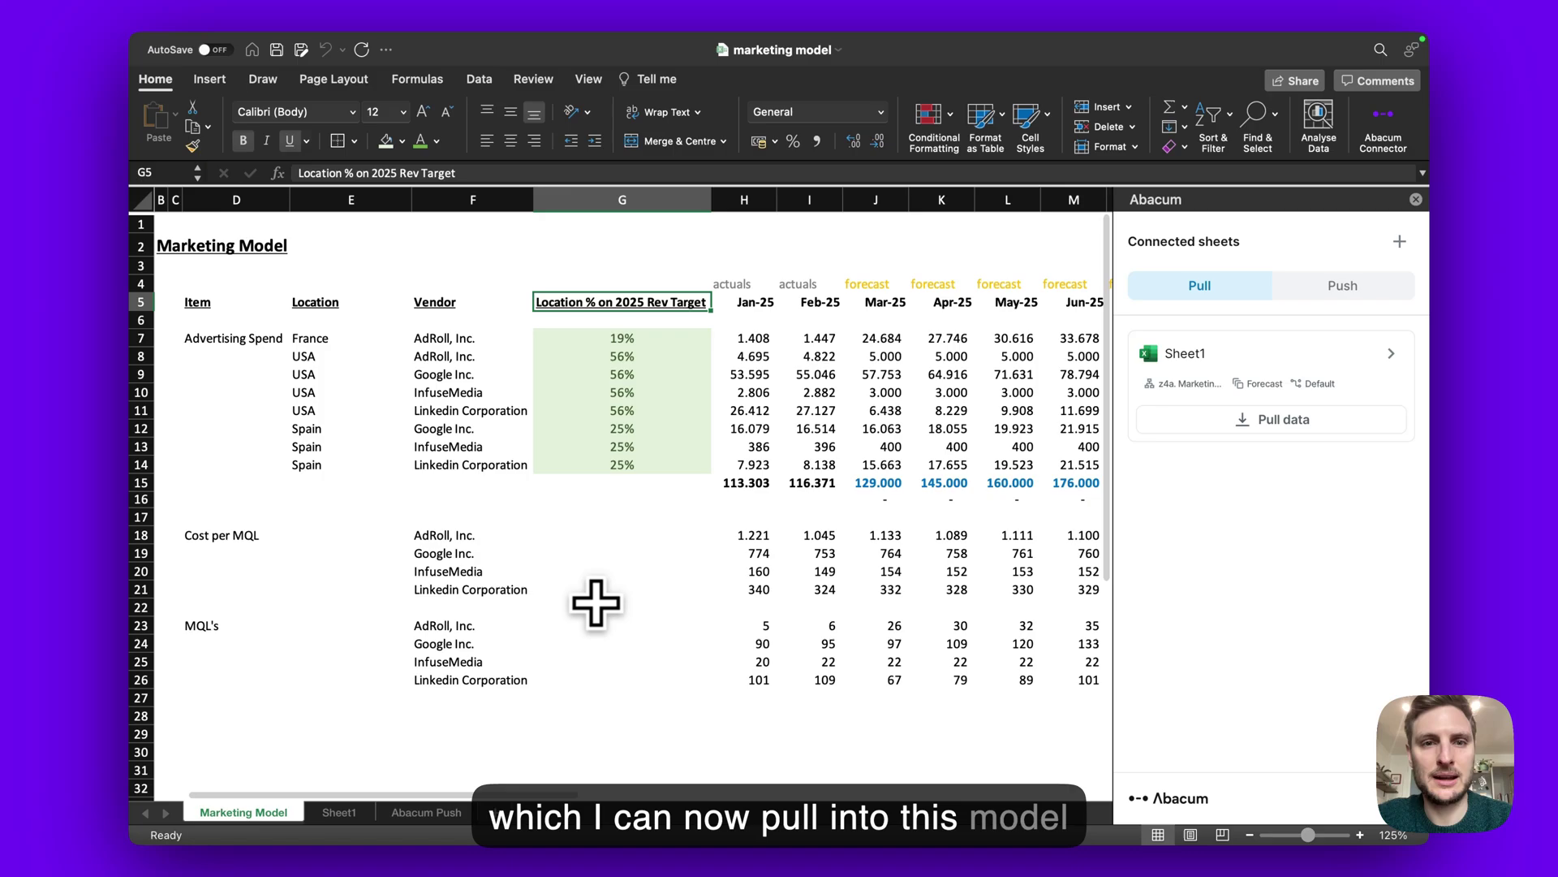
scroll(595, 602, right, 1)
scroll(595, 602, right, 1)
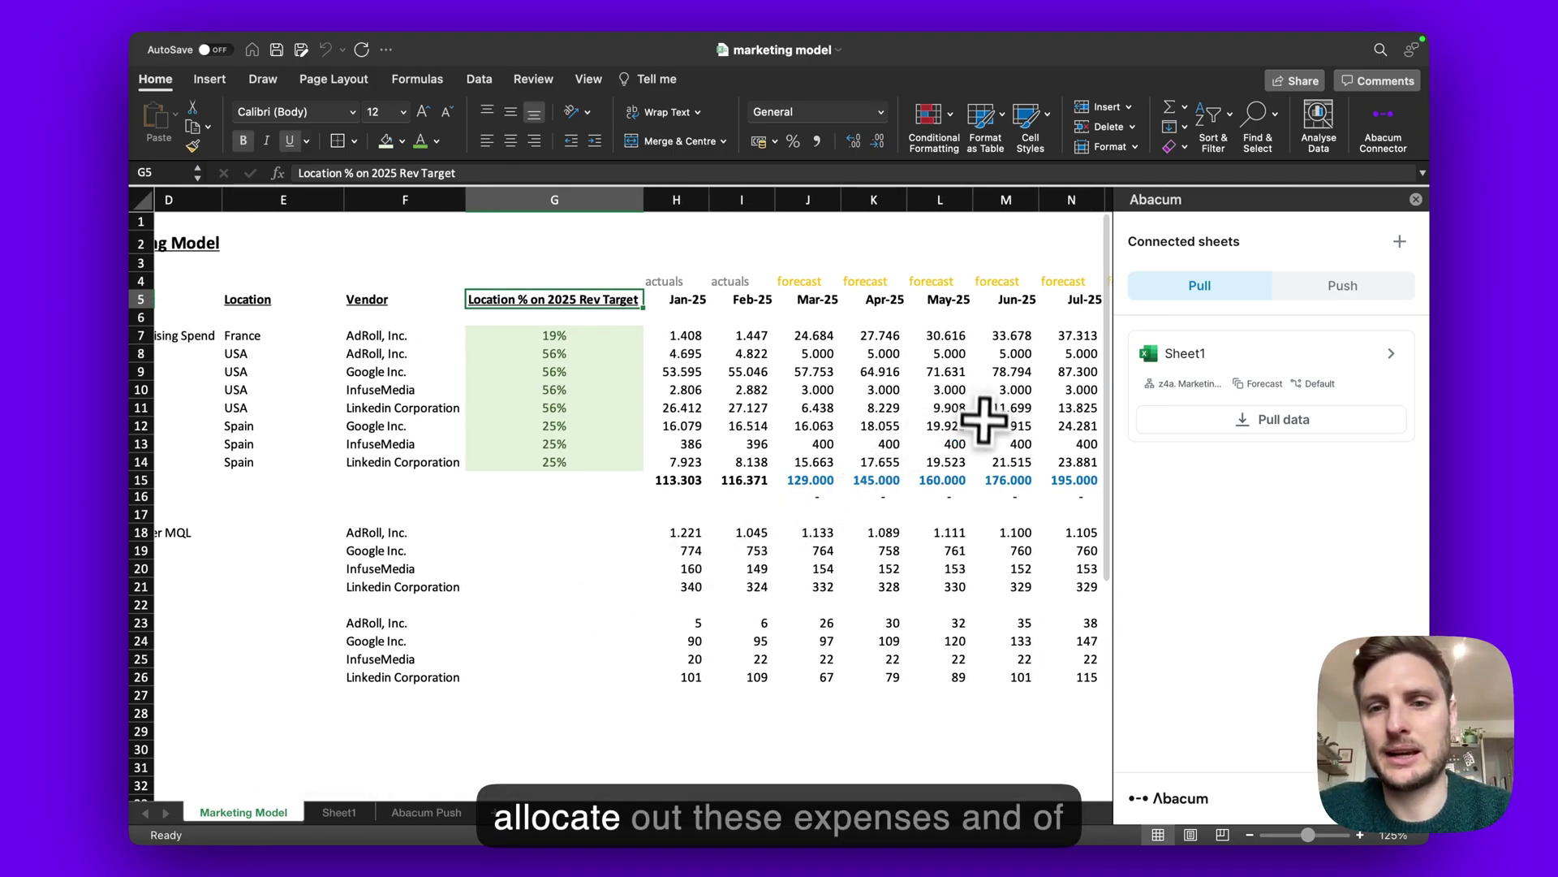
scroll(982, 438, right, 2)
scroll(980, 459, right, 3)
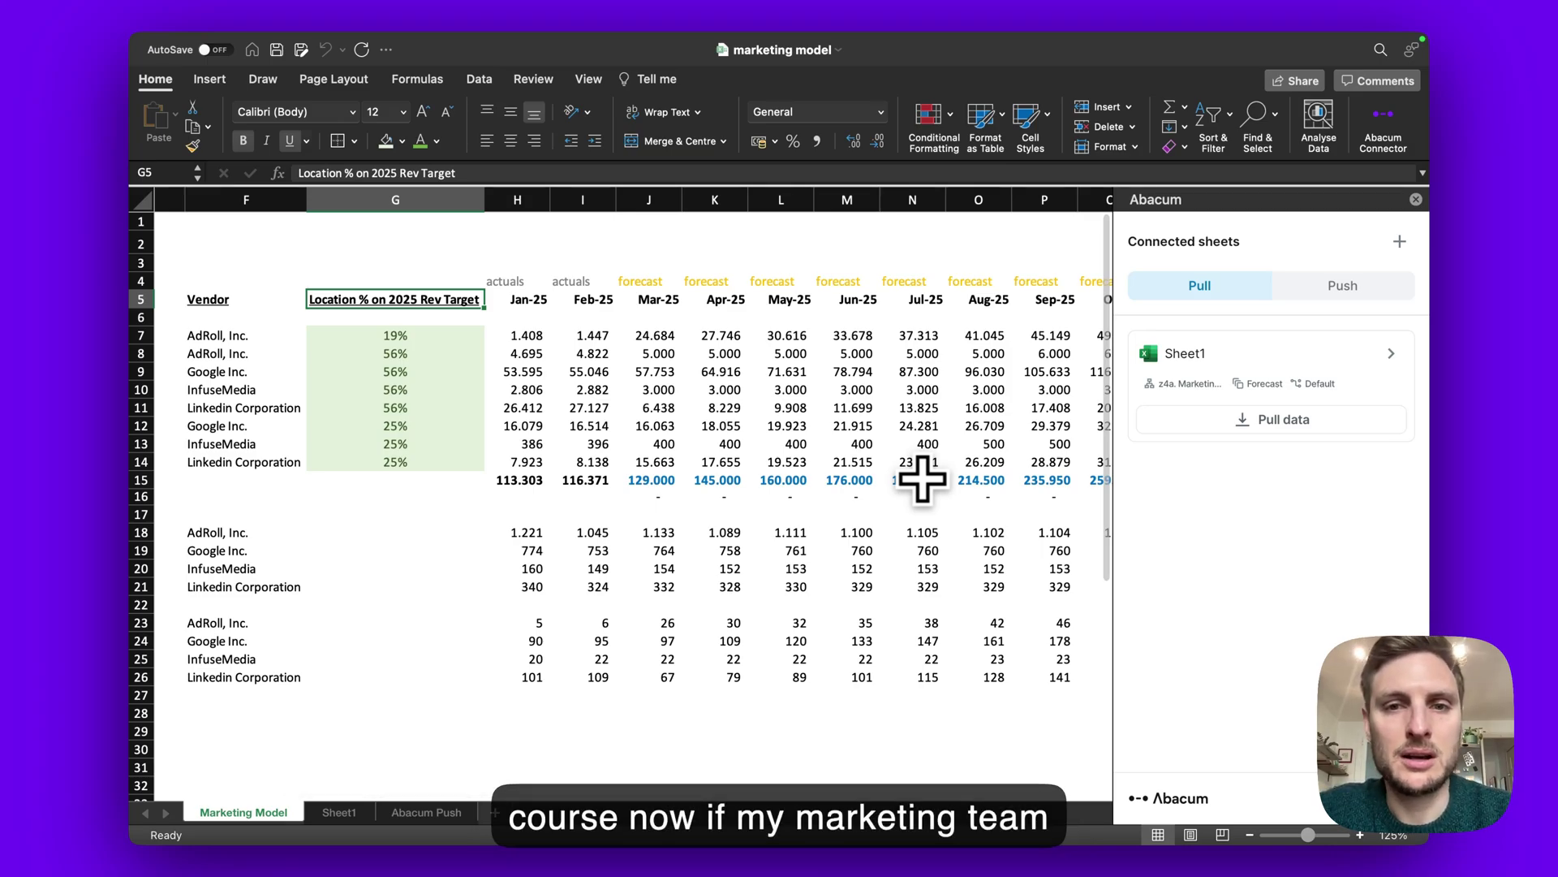
click(858, 390)
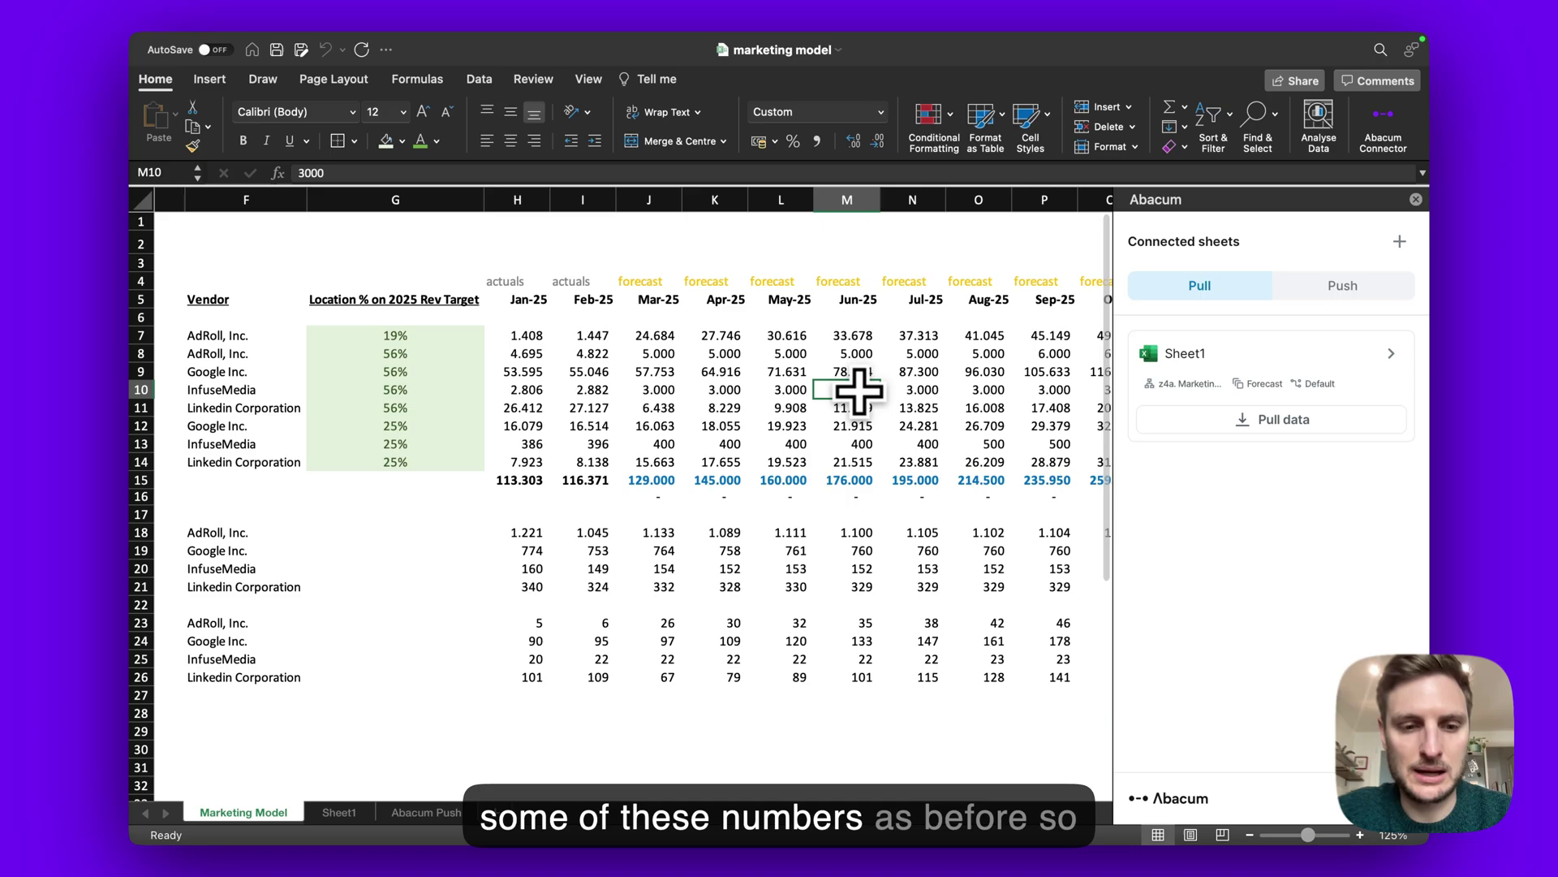
text(5000)
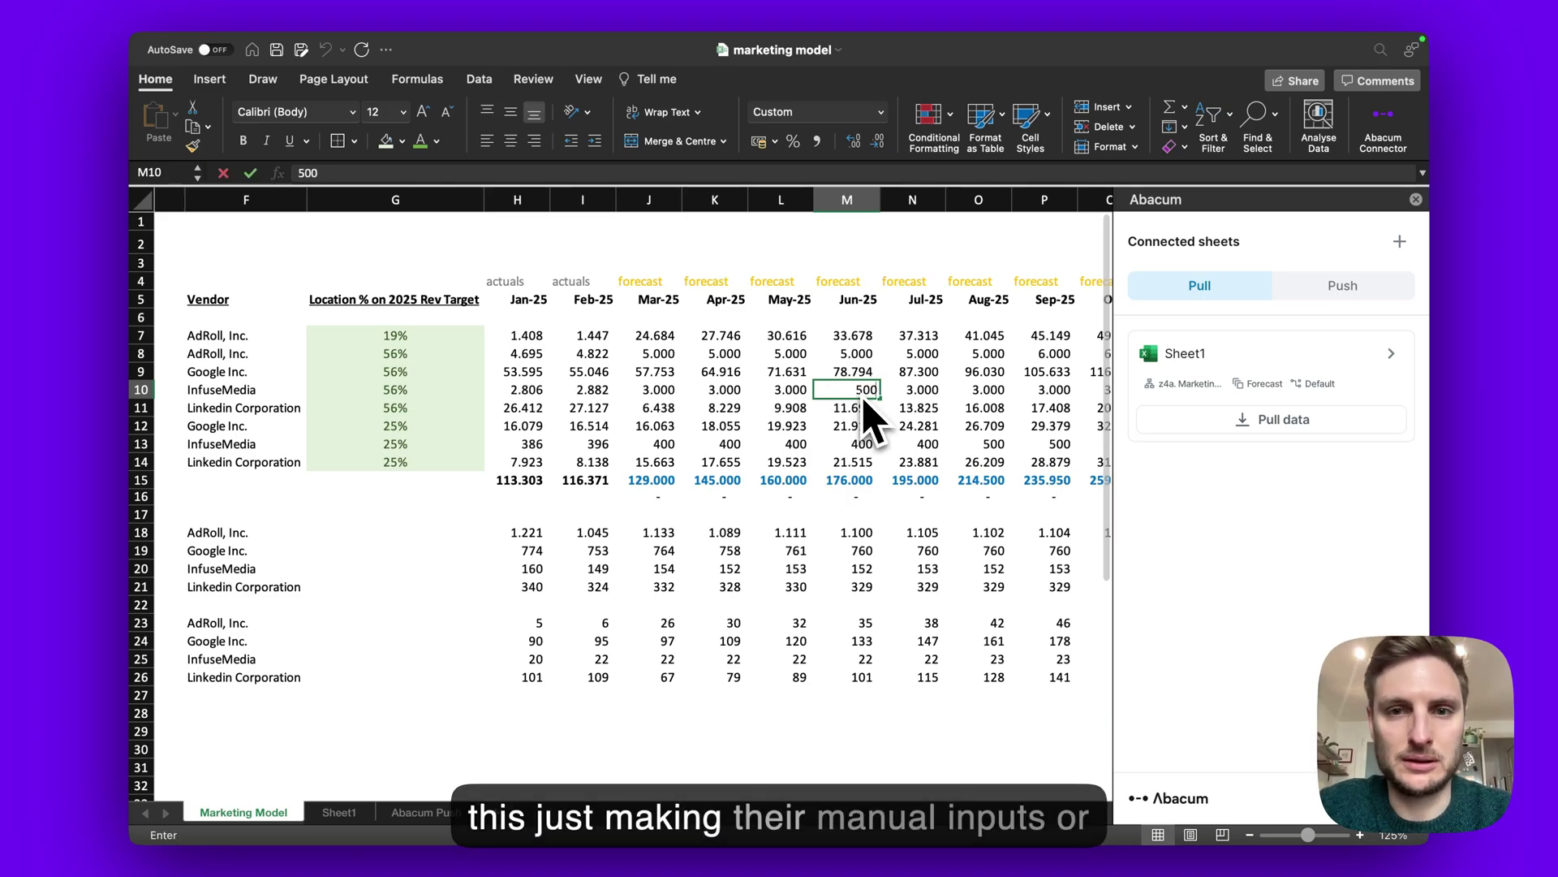
key(Return)
scroll(912, 411, right, 3)
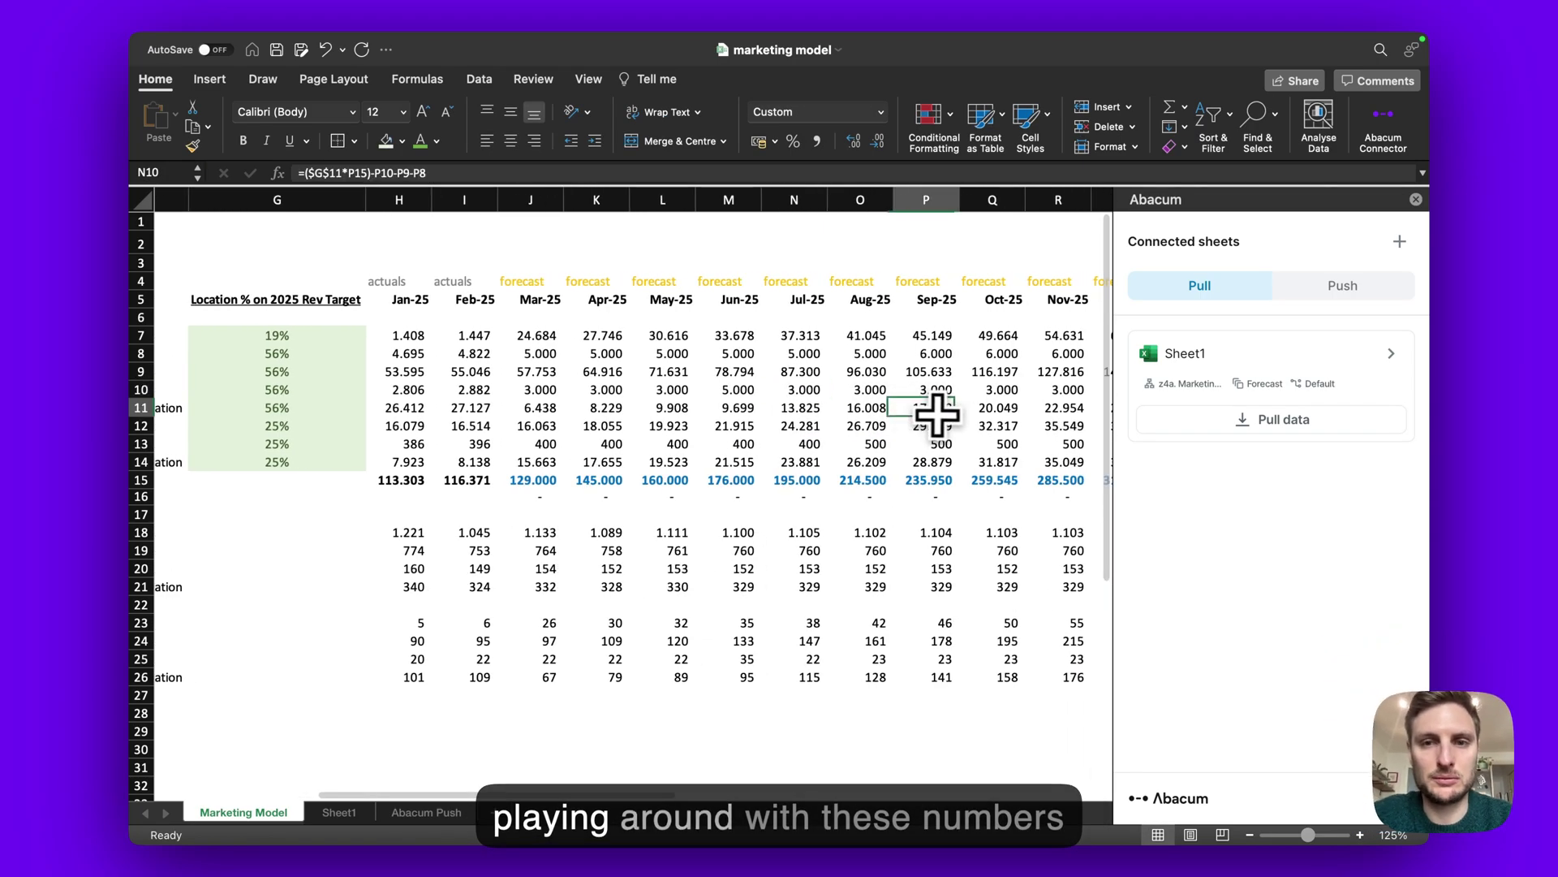
click(944, 414)
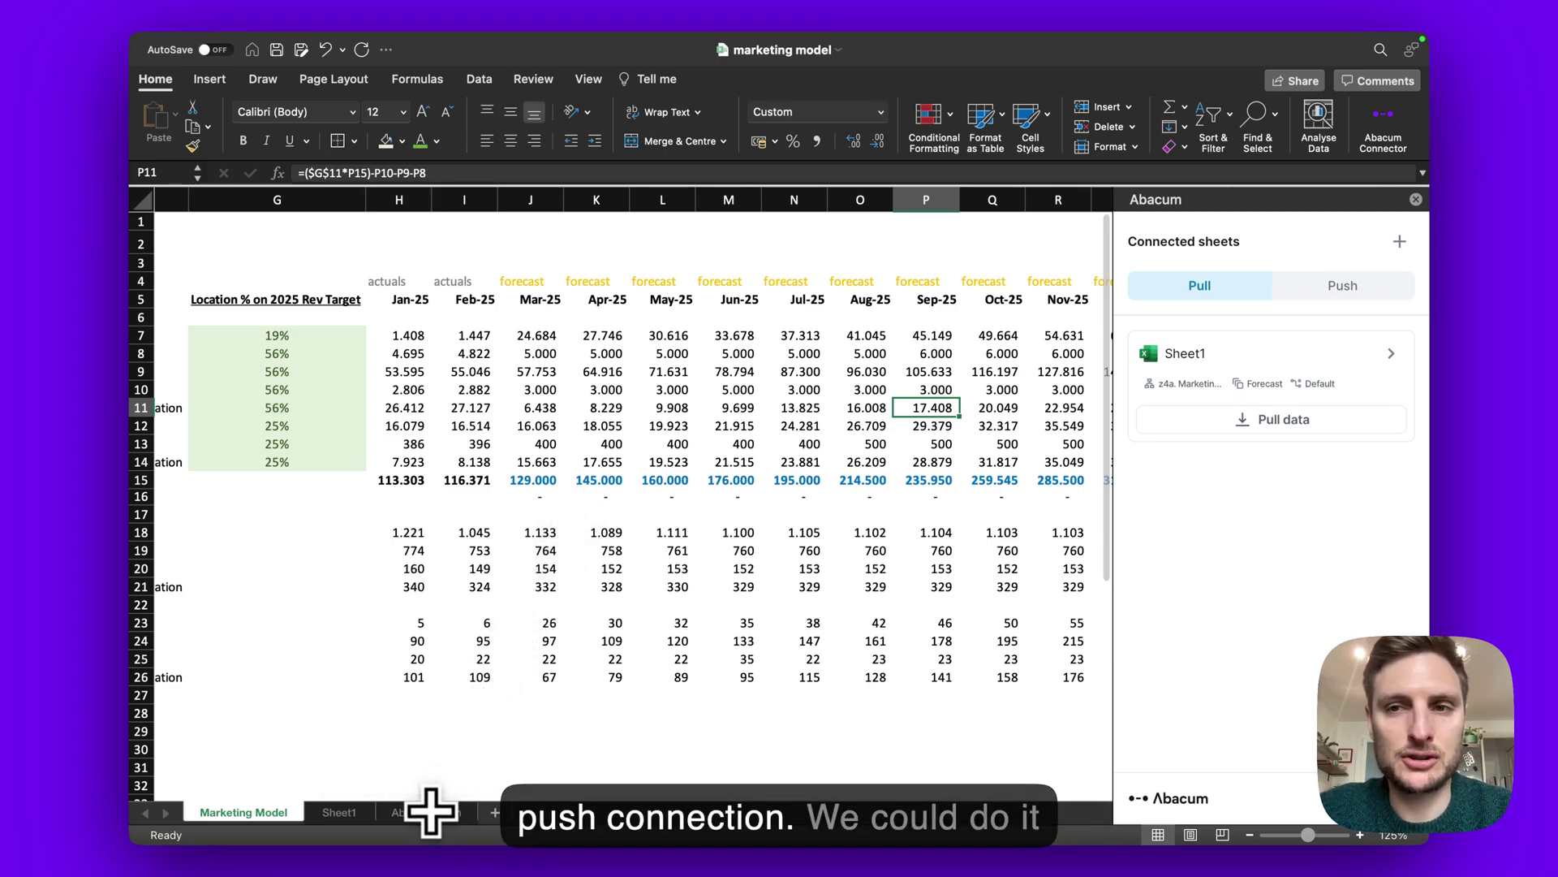
Push the Abacum Push sheet's vendor spend to Abacum, keeping existing manual inputs.
click(427, 813)
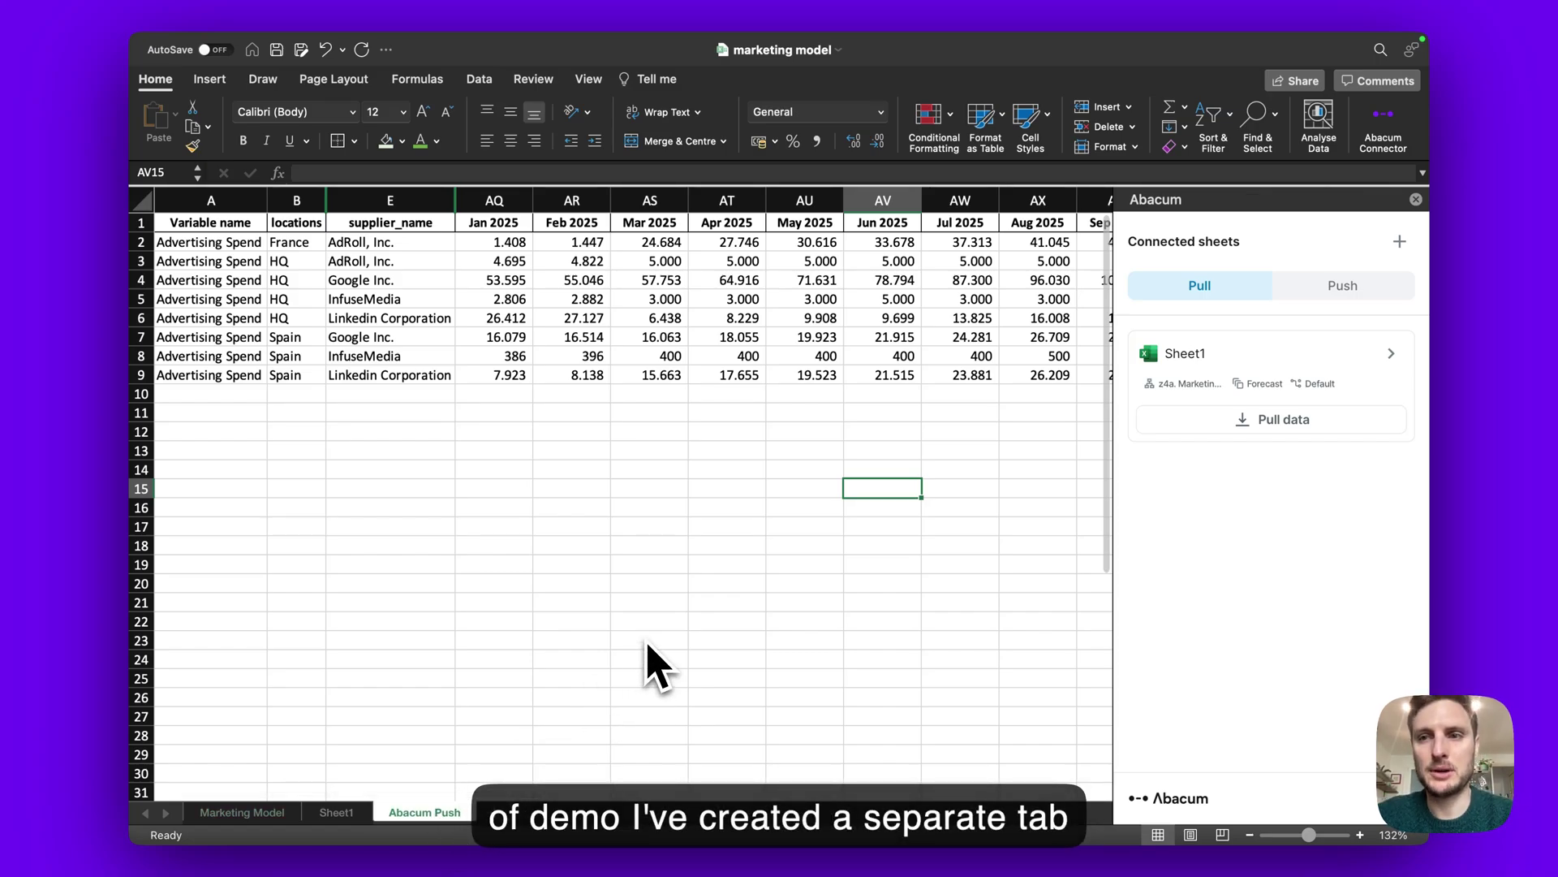
click(1344, 289)
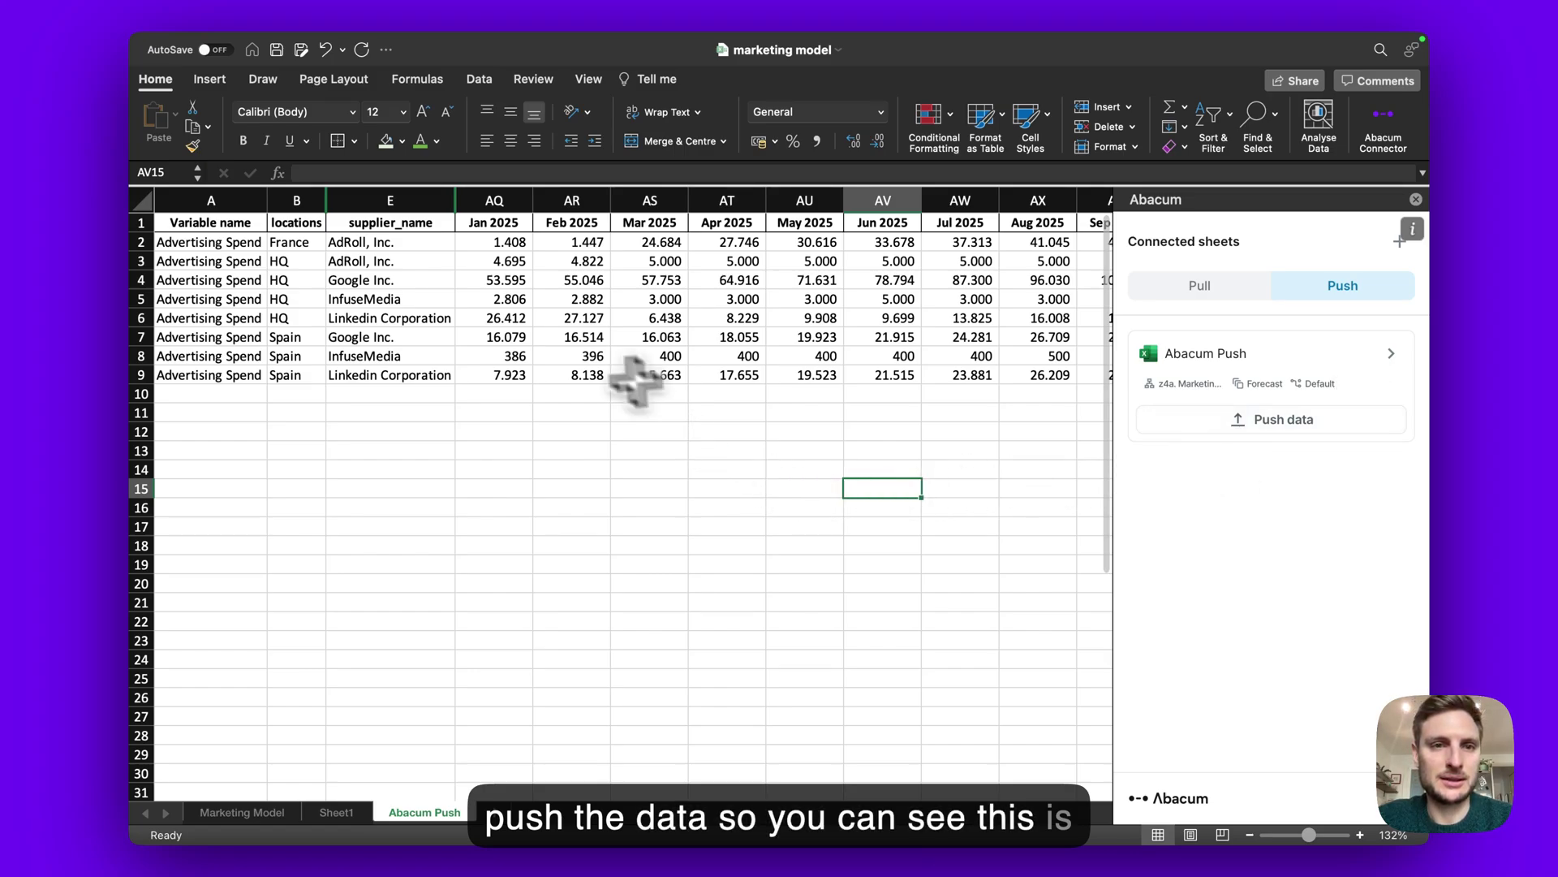
click(513, 280)
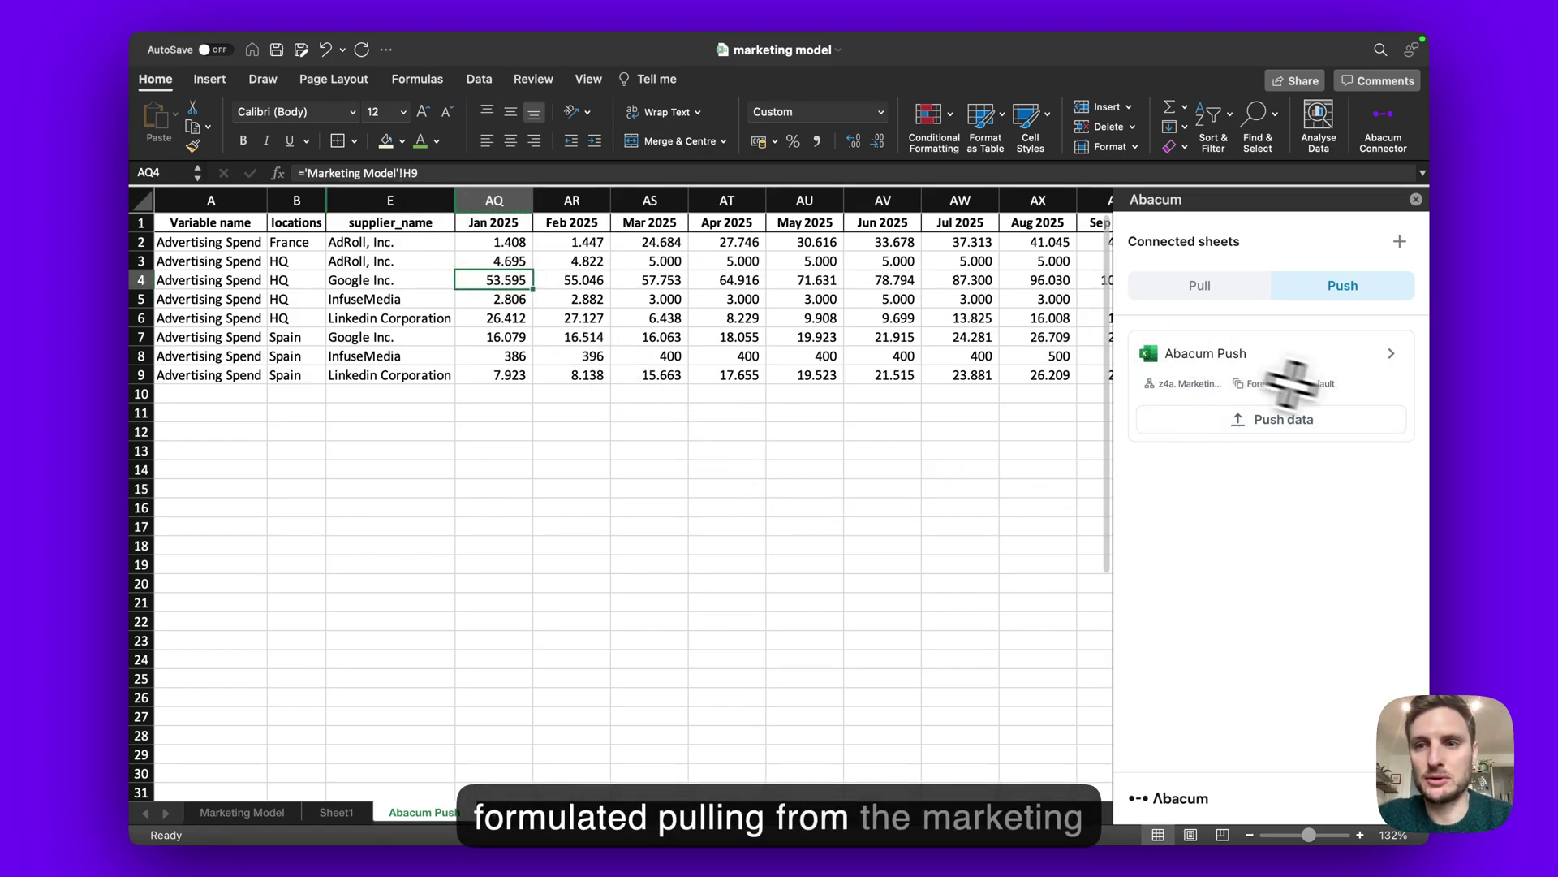
click(1315, 420)
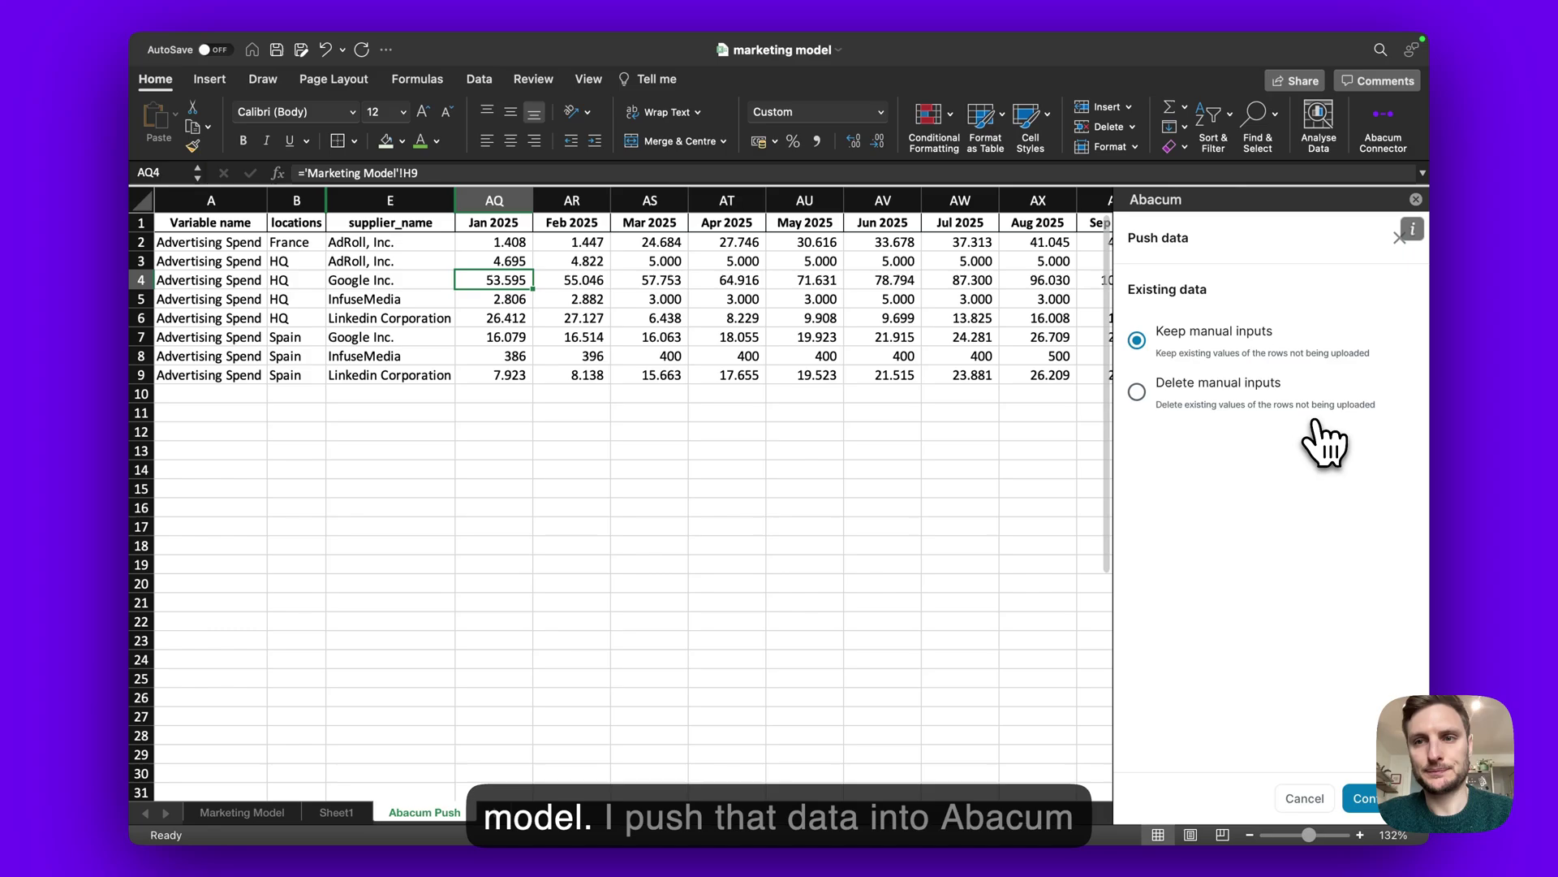
click(1371, 800)
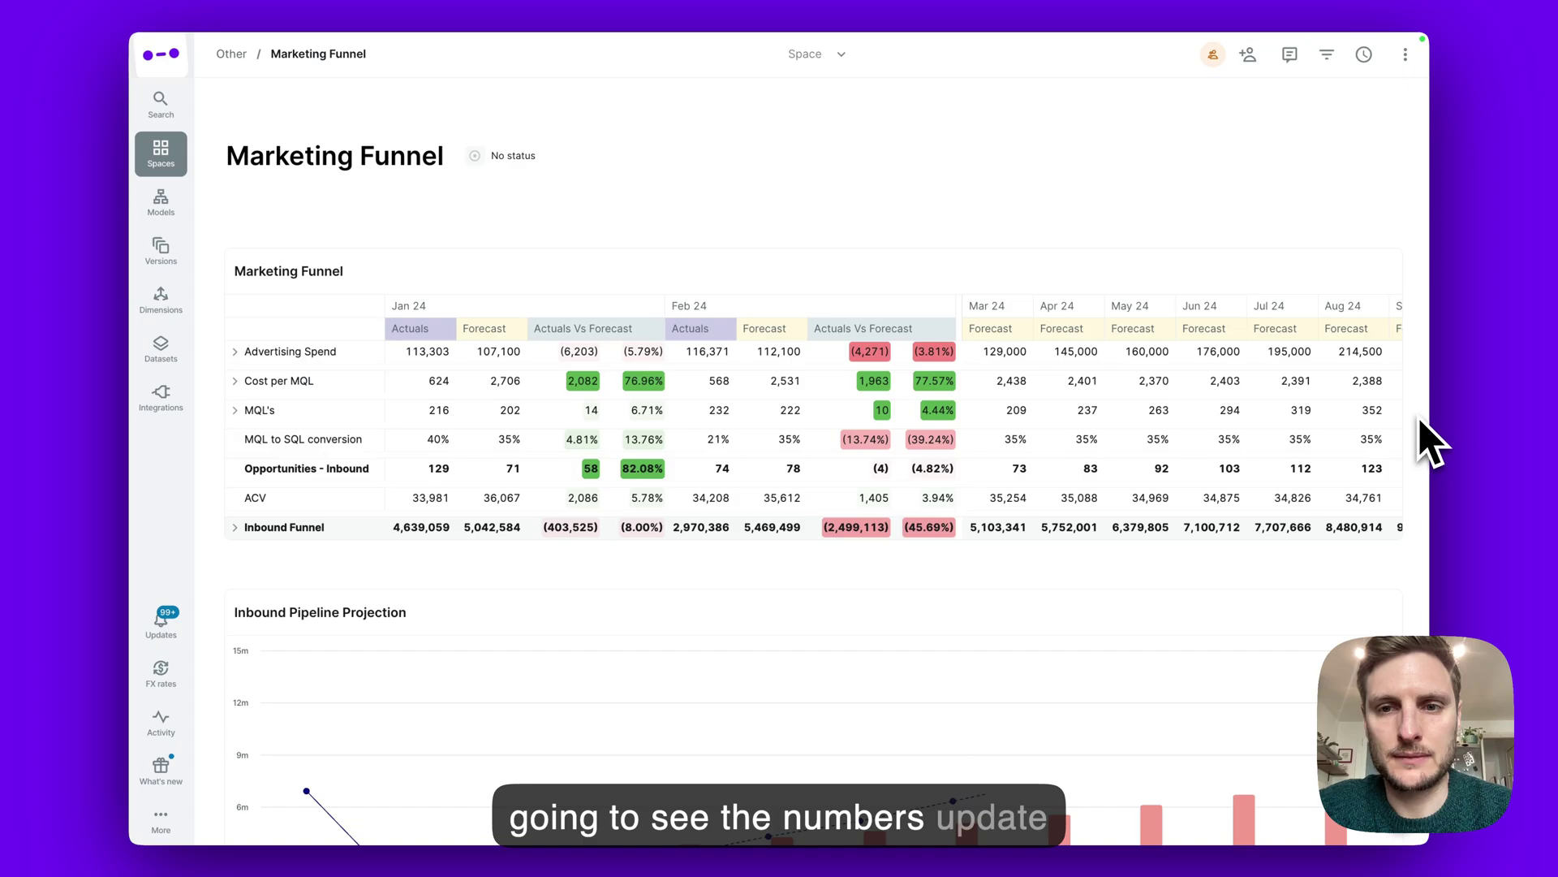
Scroll down the Abacum Marketing Funnel to review the recalculated inbound pipeline forecasts.
scroll(1428, 443, down, 1)
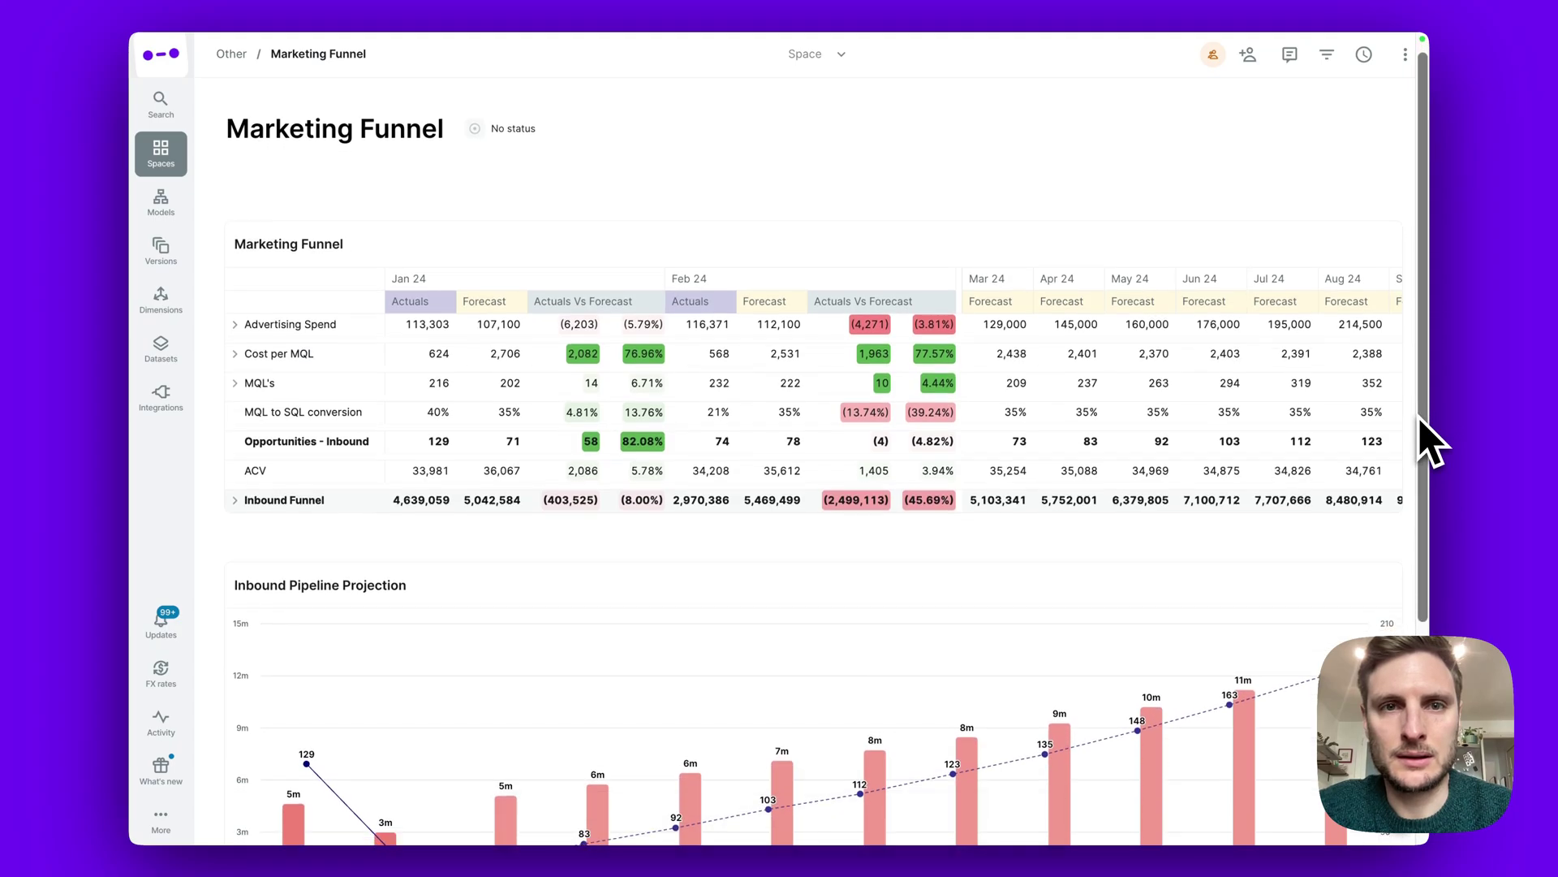